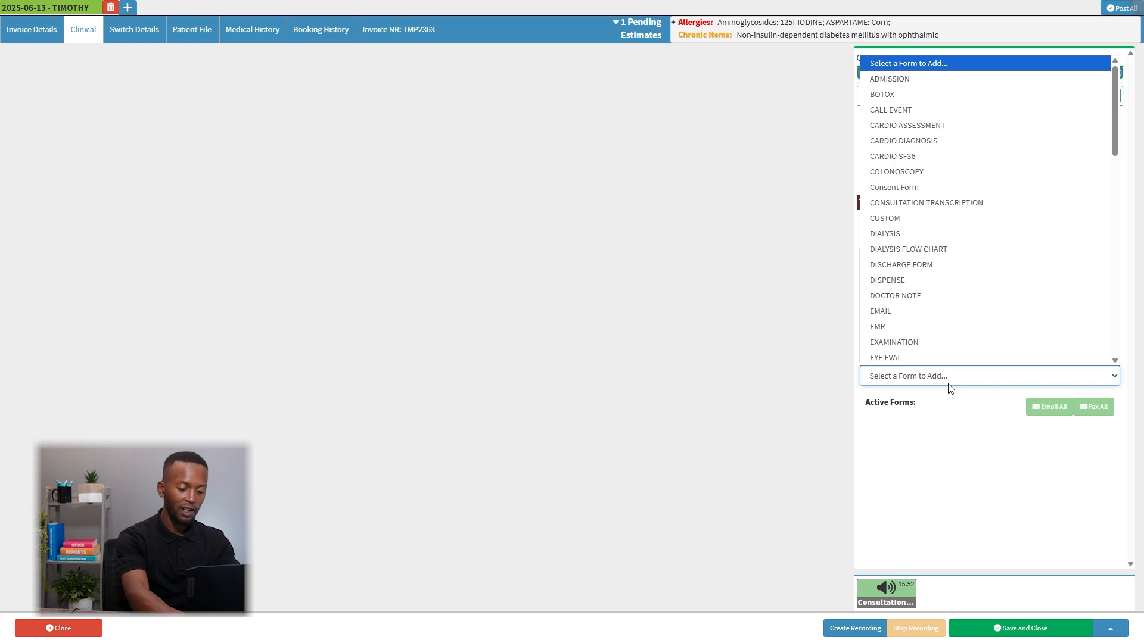
Add a QUICK NOTE form from the forms library to the patient's clinical record.
key("q")
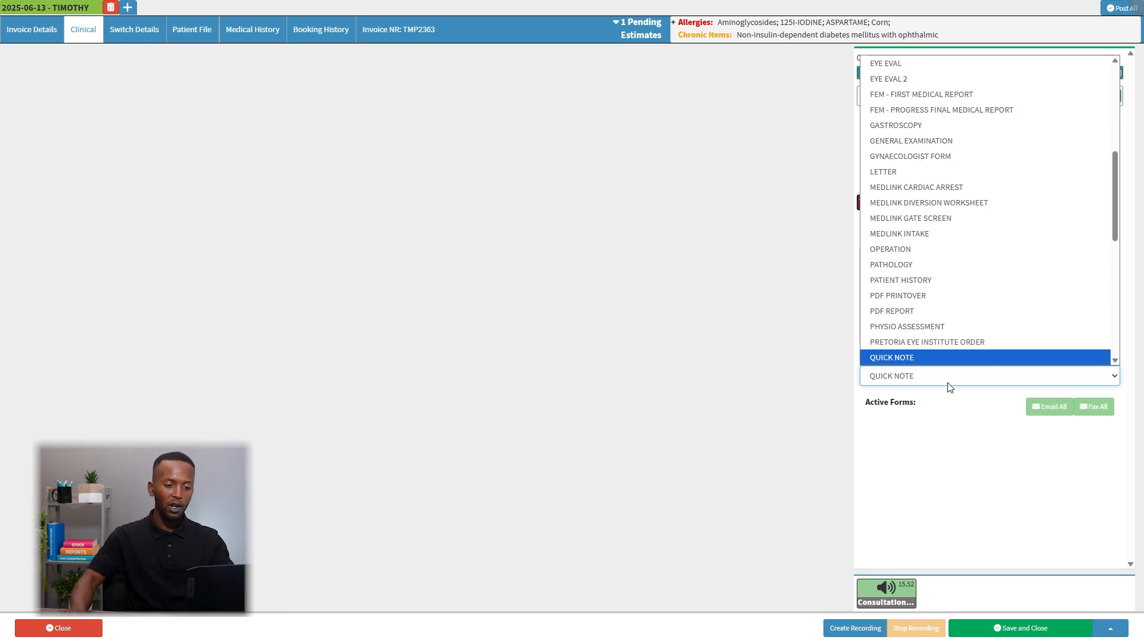
left_click(938, 358)
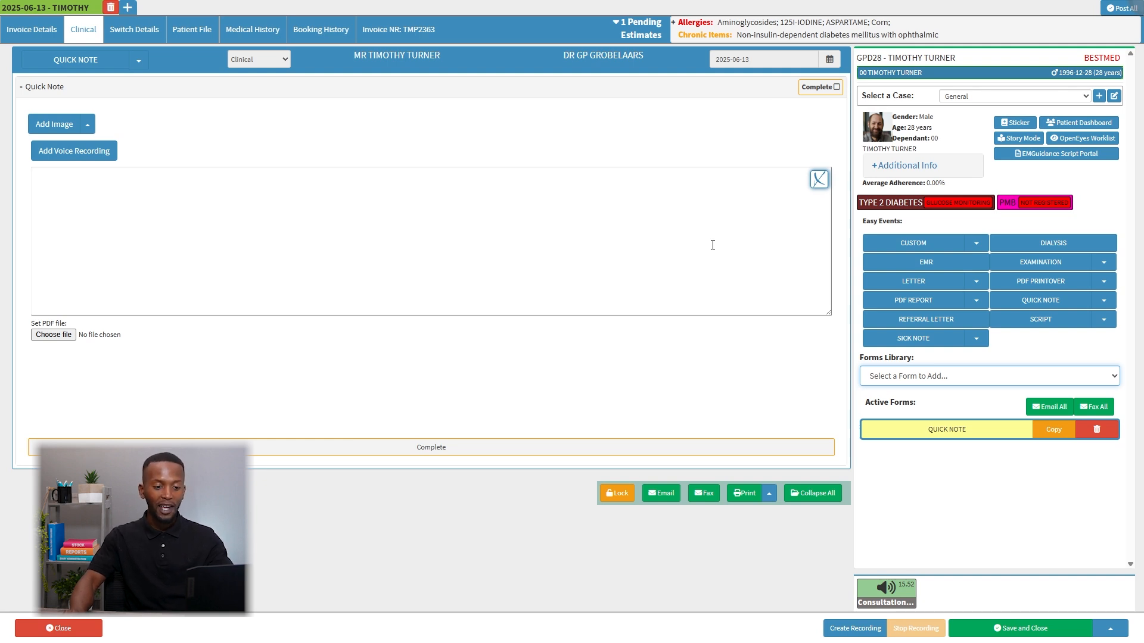
Open GoodXpert from the quick note's text area, examine its prompt, context and response sections, and close it without saving.
left_click(822, 182)
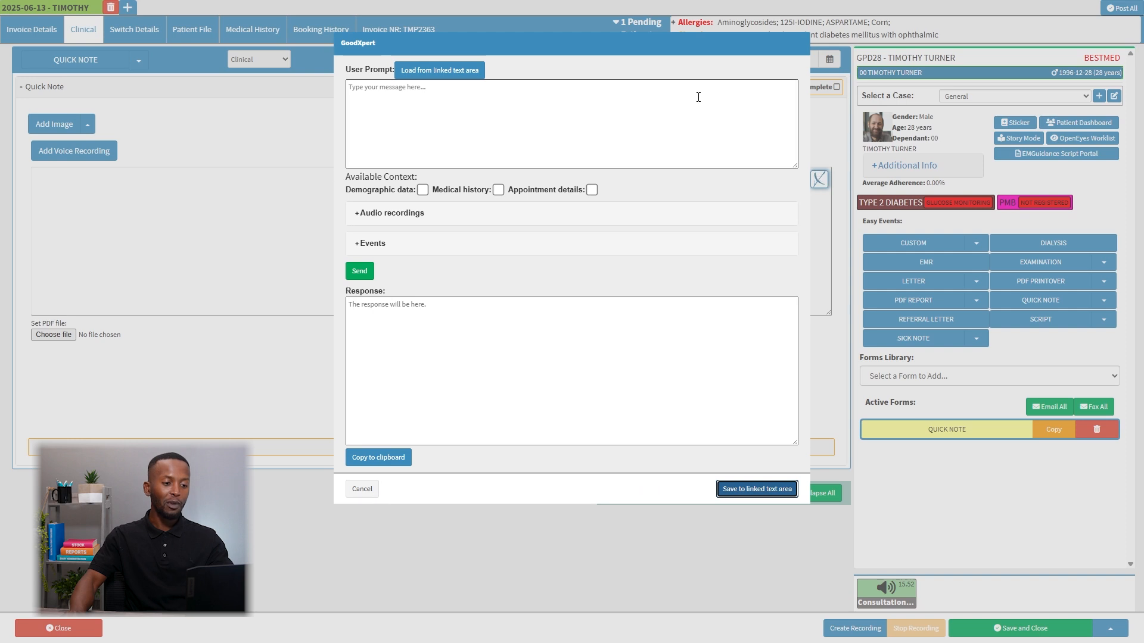
left_click(603, 52)
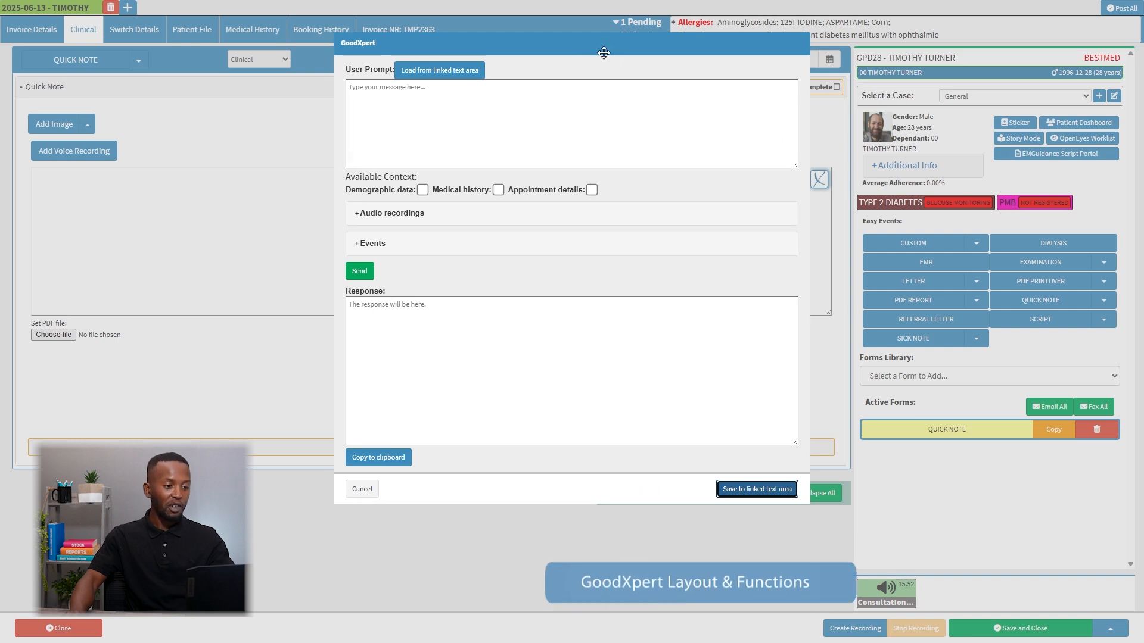
left_click(378, 97)
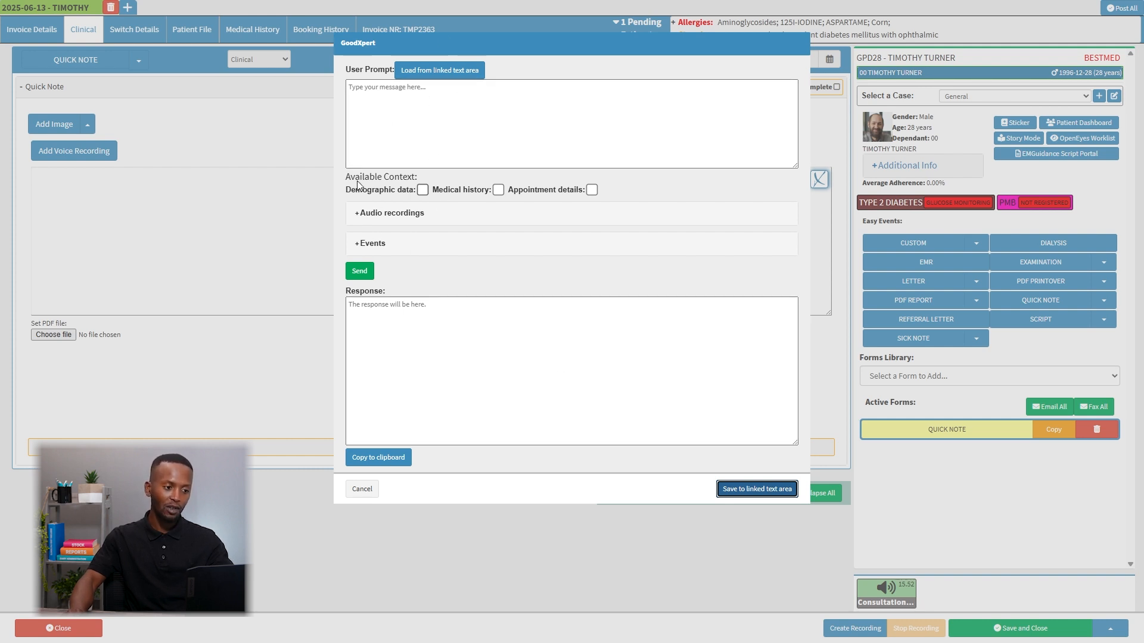
left_click(393, 94)
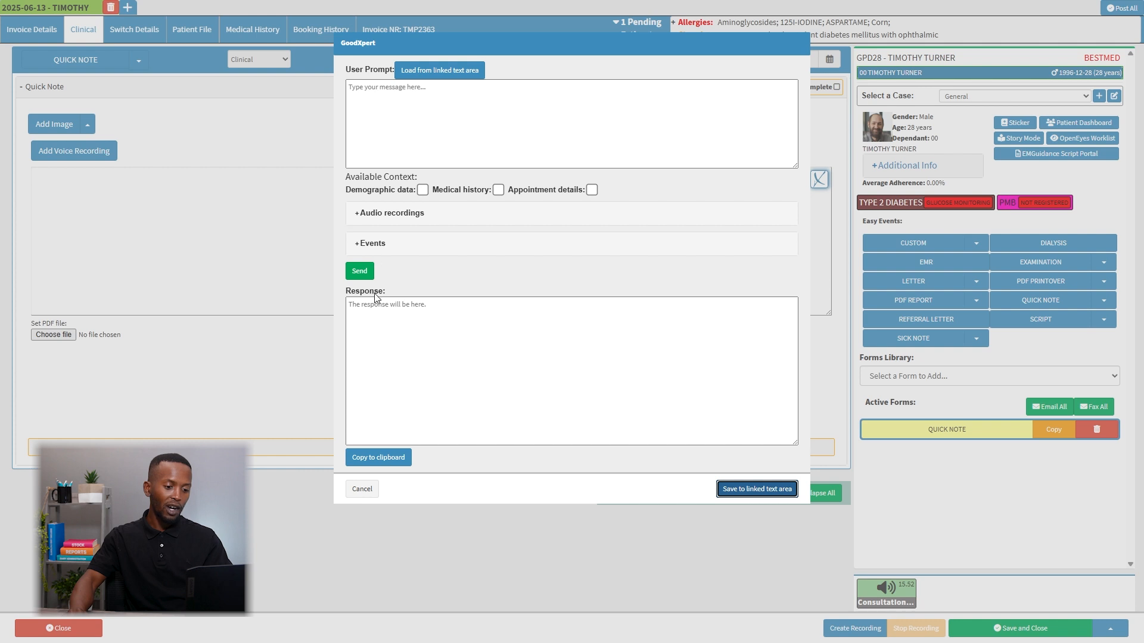
left_click(372, 490)
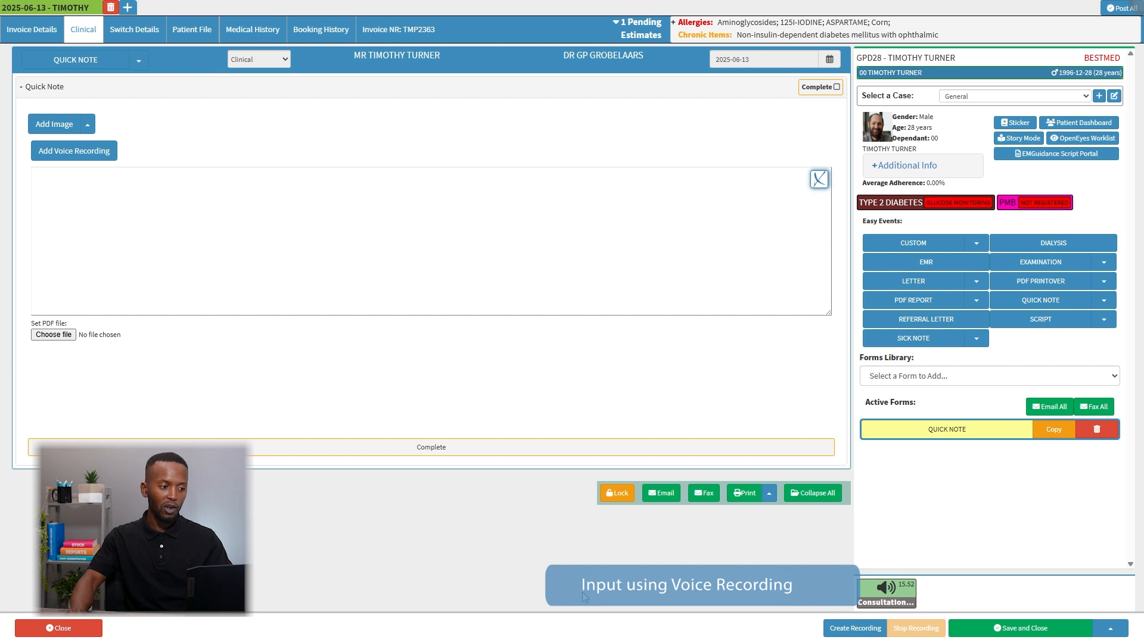
Record a consultation voice note of about 13 seconds, allowing microphone access for this time only, and close the recorder.
left_click(847, 631)
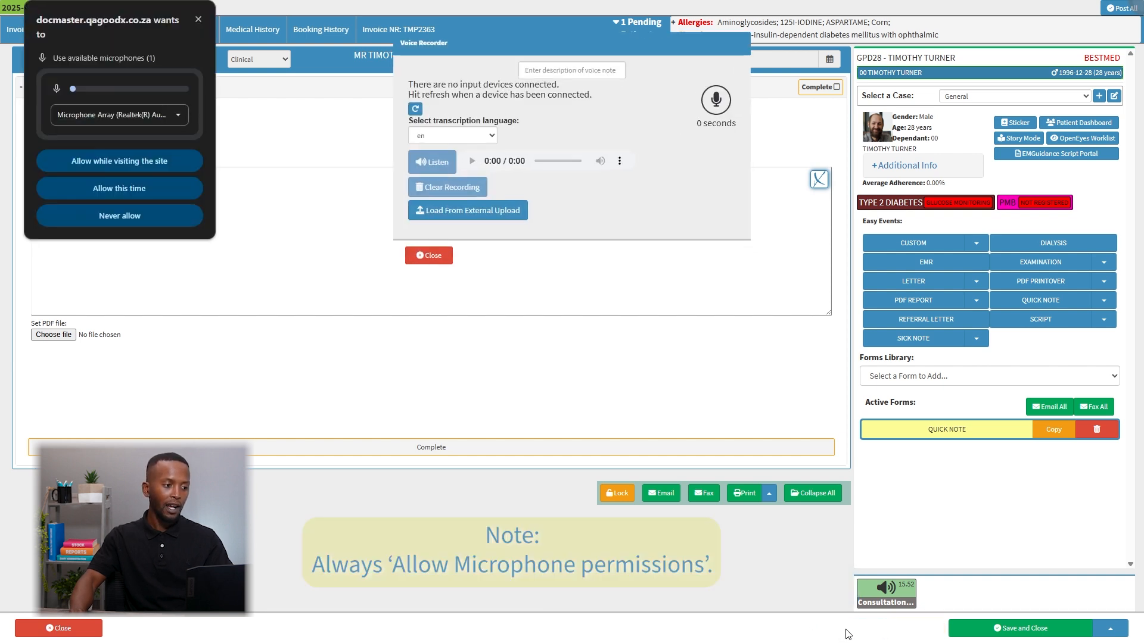
left_click(148, 187)
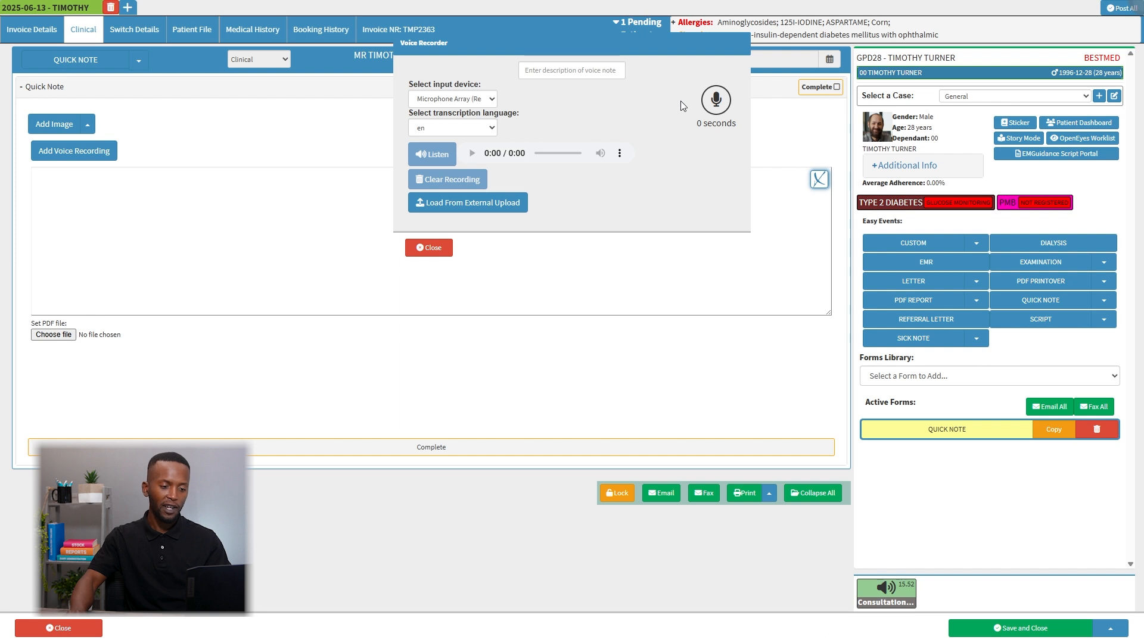
left_click(717, 103)
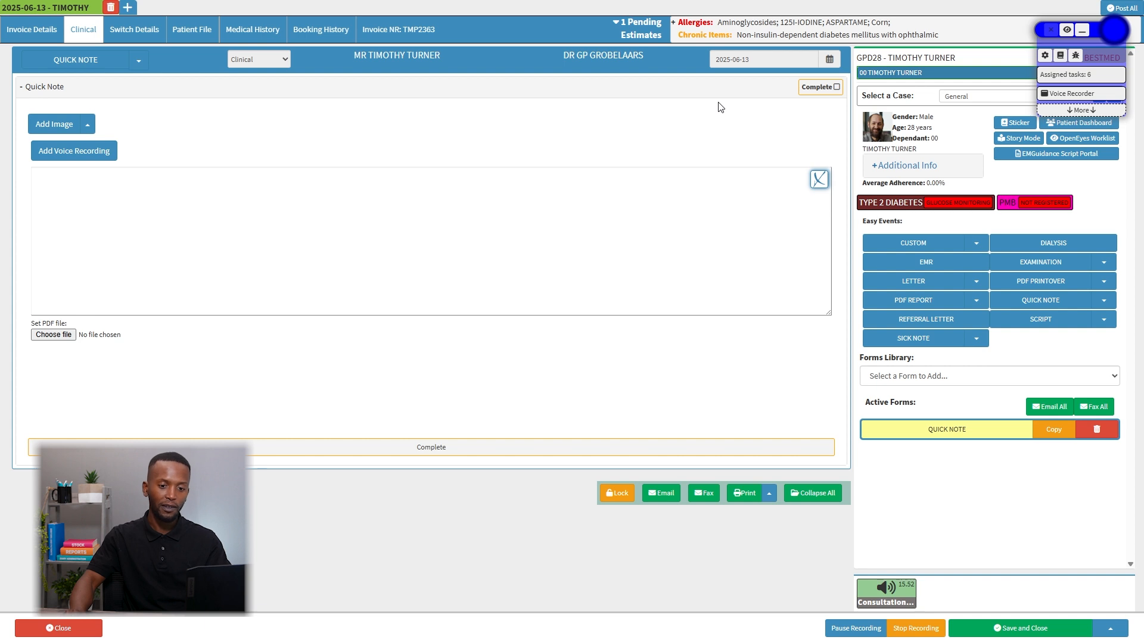
left_click(1058, 93)
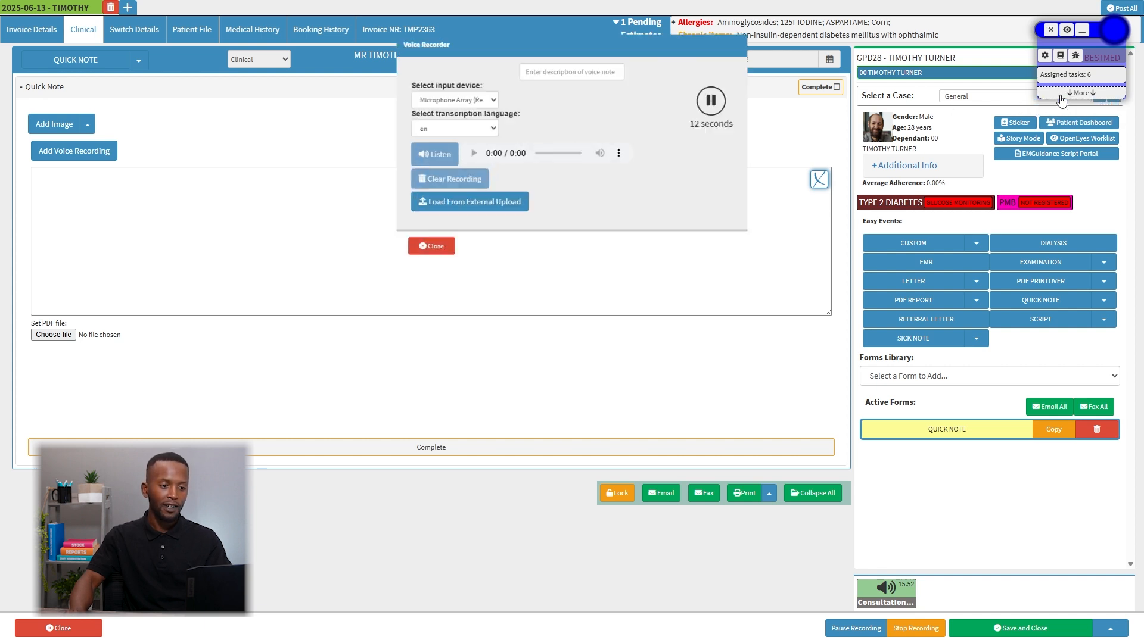
left_click(713, 99)
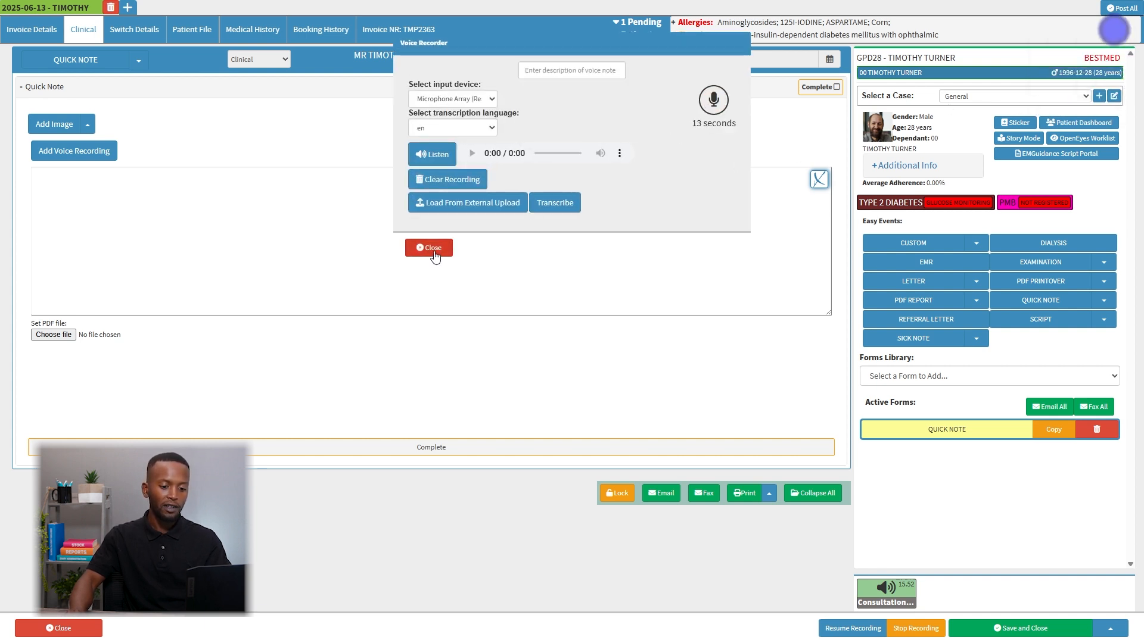
left_click(432, 248)
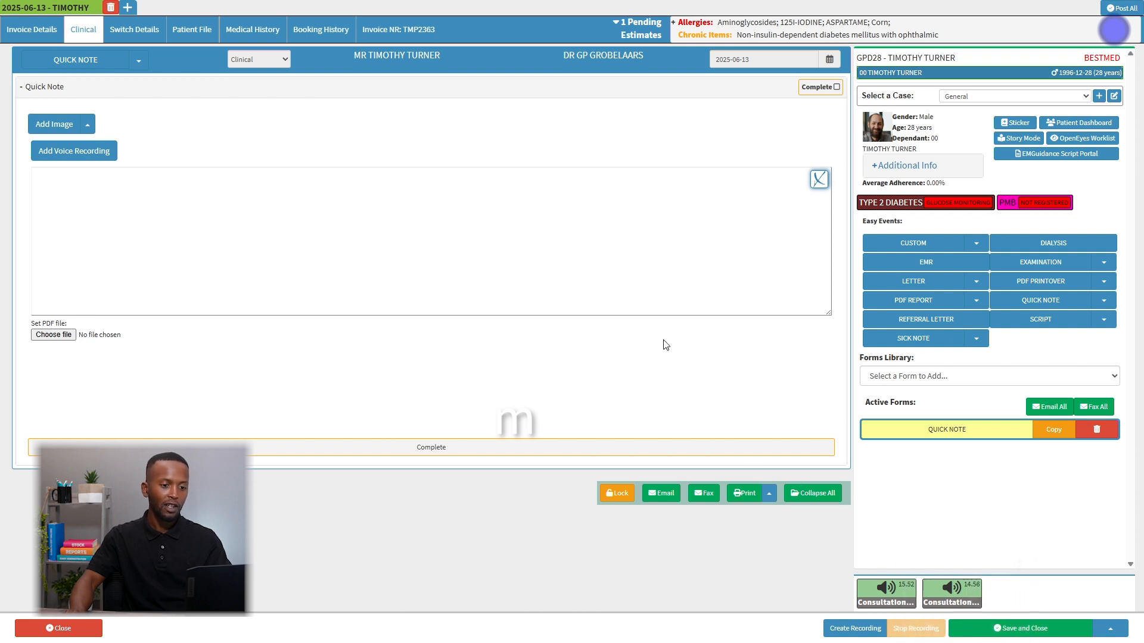
Open GoodXpert for the quick note and include the second Consultation Transcription from the audio recordings as context.
left_click(818, 181)
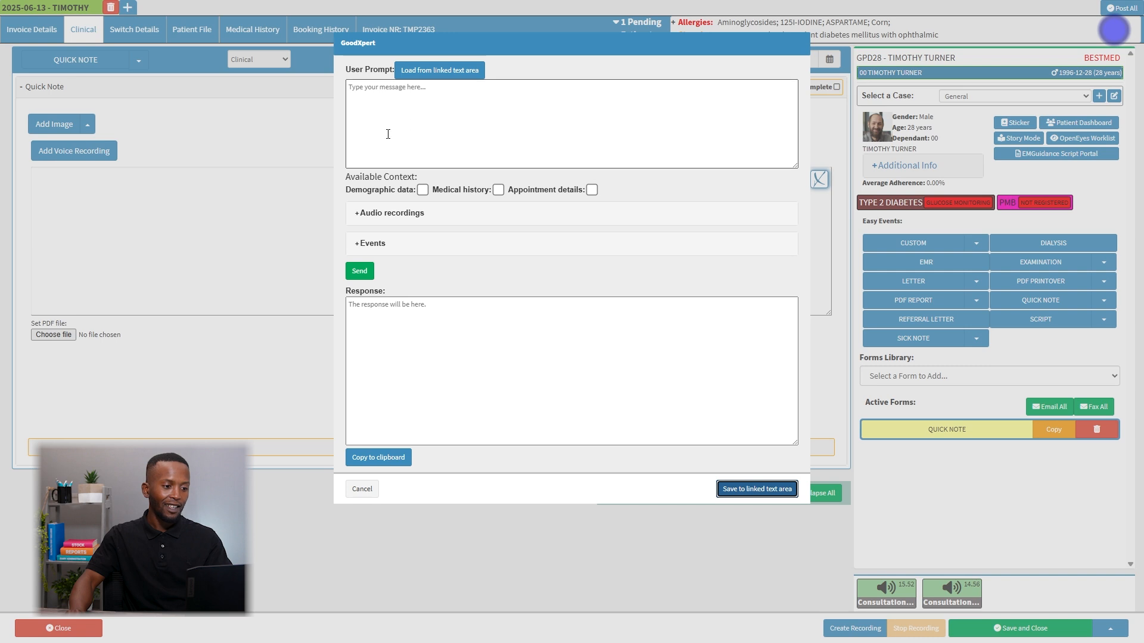
left_click(382, 214)
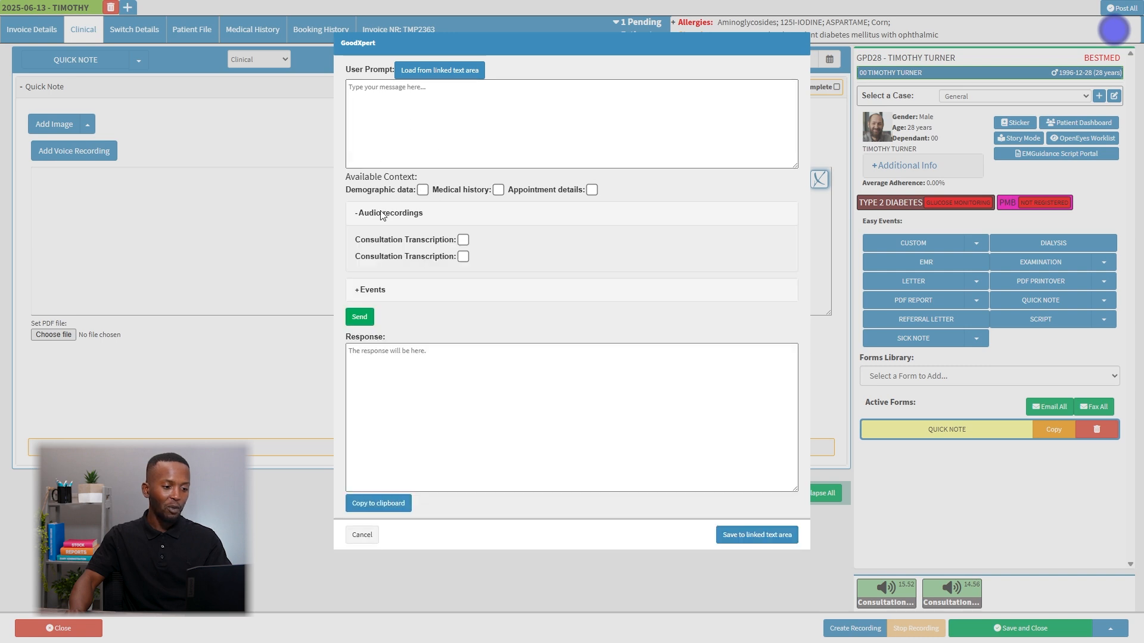
left_click(463, 257)
Enter the prompt "Create a short summary for this consultation:", send it and review the response.
left_click(399, 142)
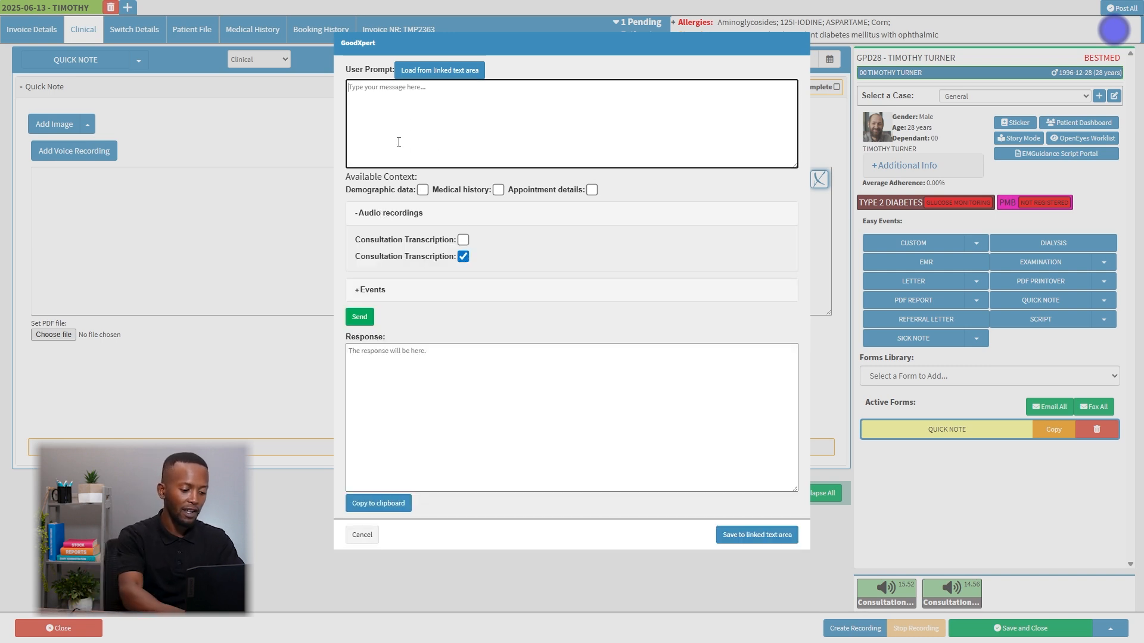
type("Create a short")
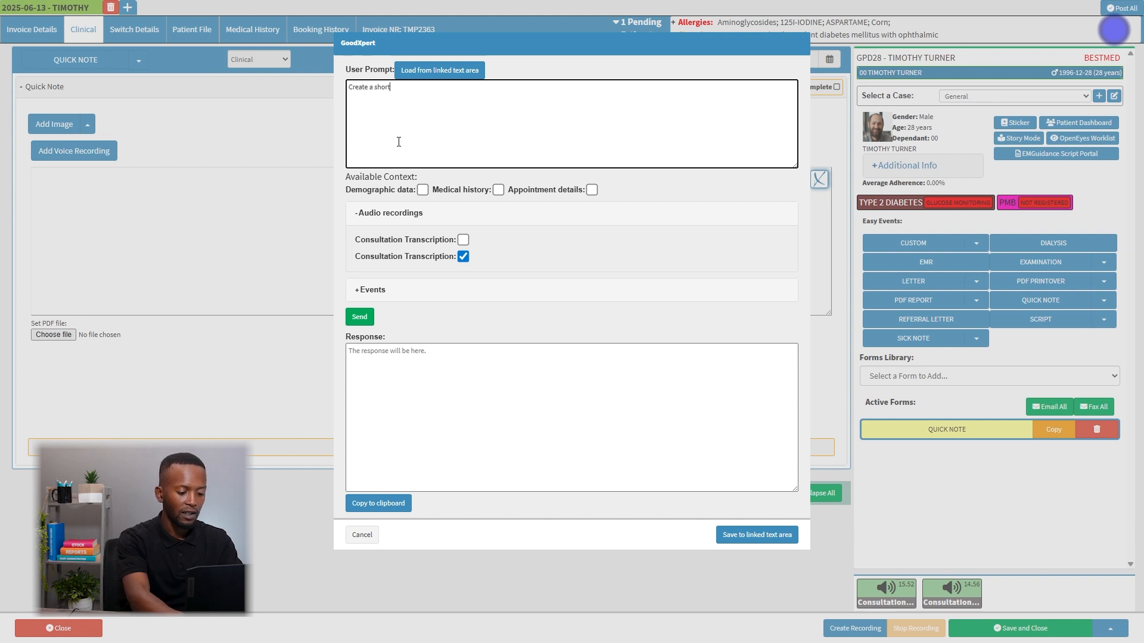
type(" summary for")
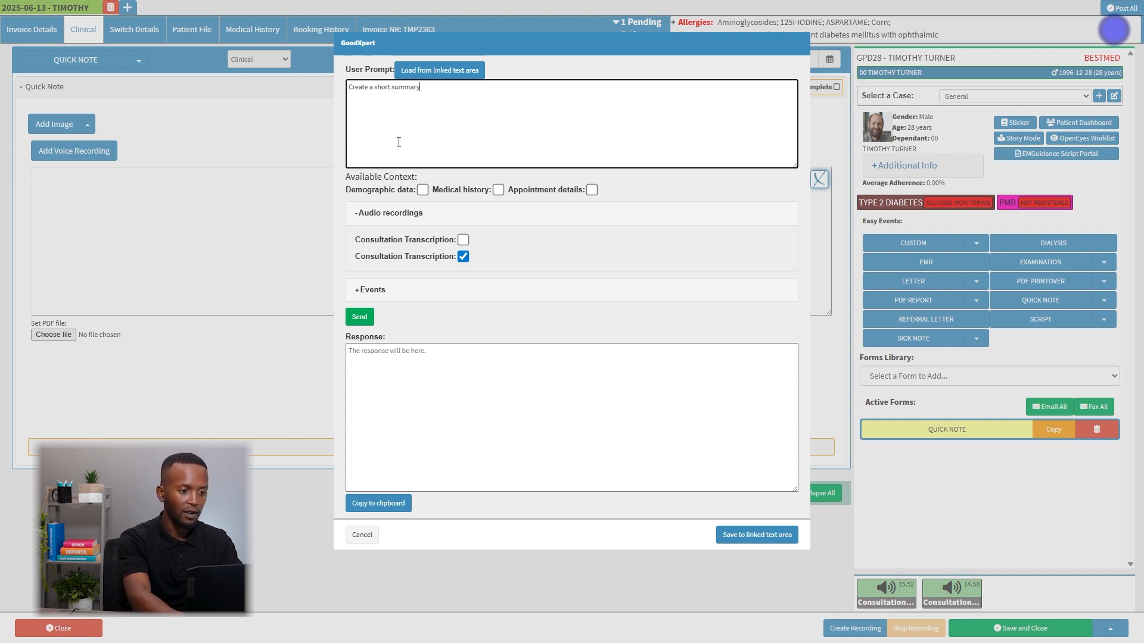
key("BackSpace")
key("BackSpace")
key("BackSpace")
key("BackSpace")
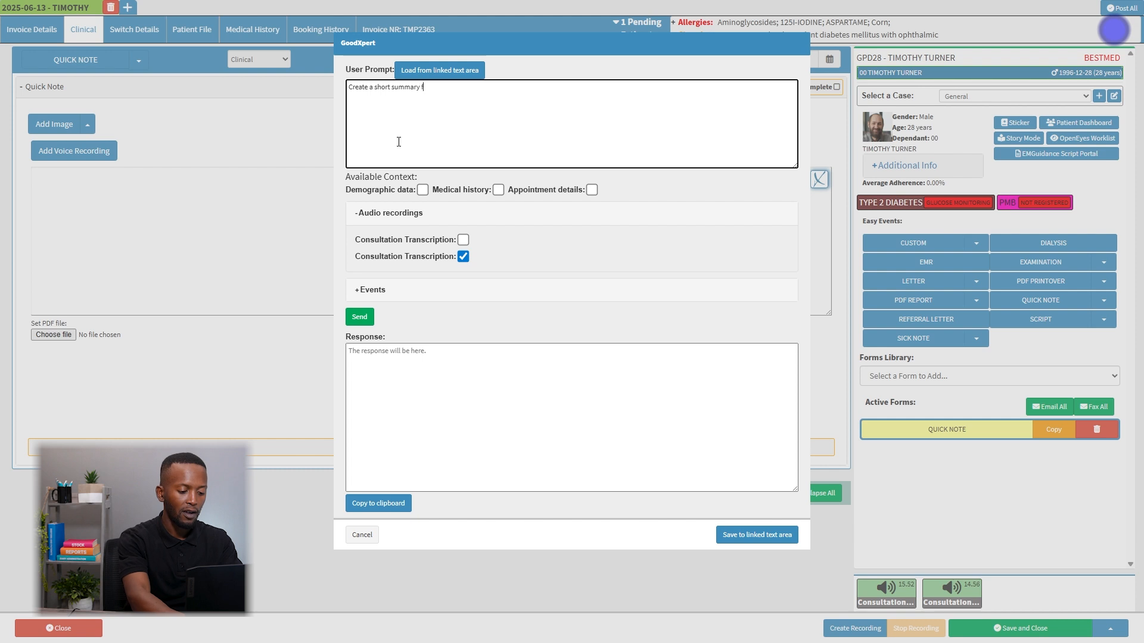
type("for this consultaion")
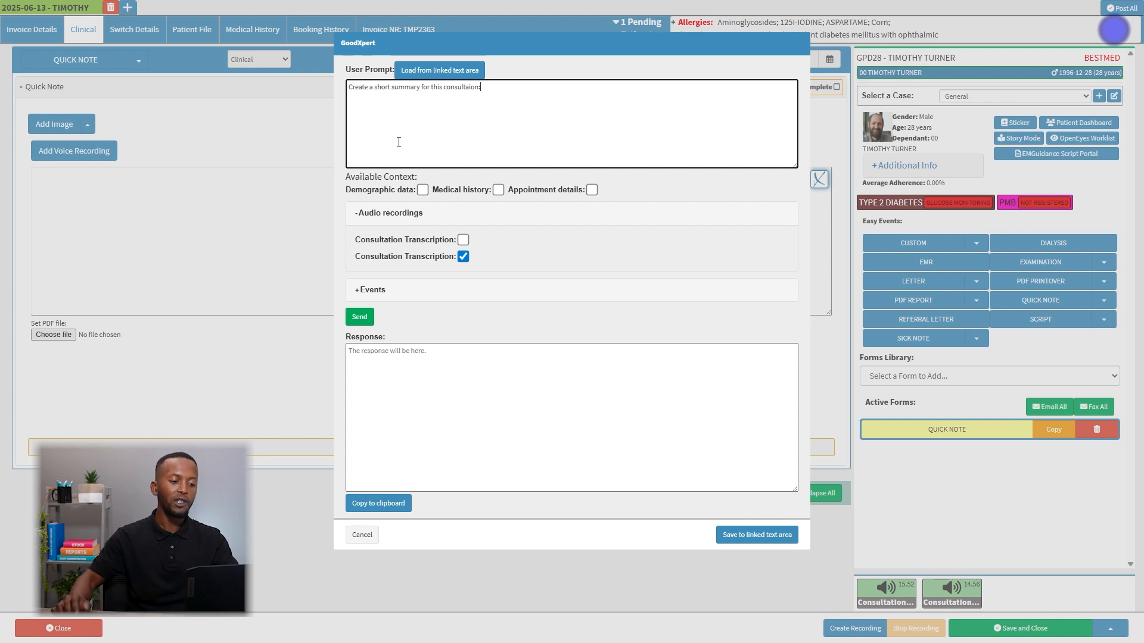
key("BackSpace")
type(":")
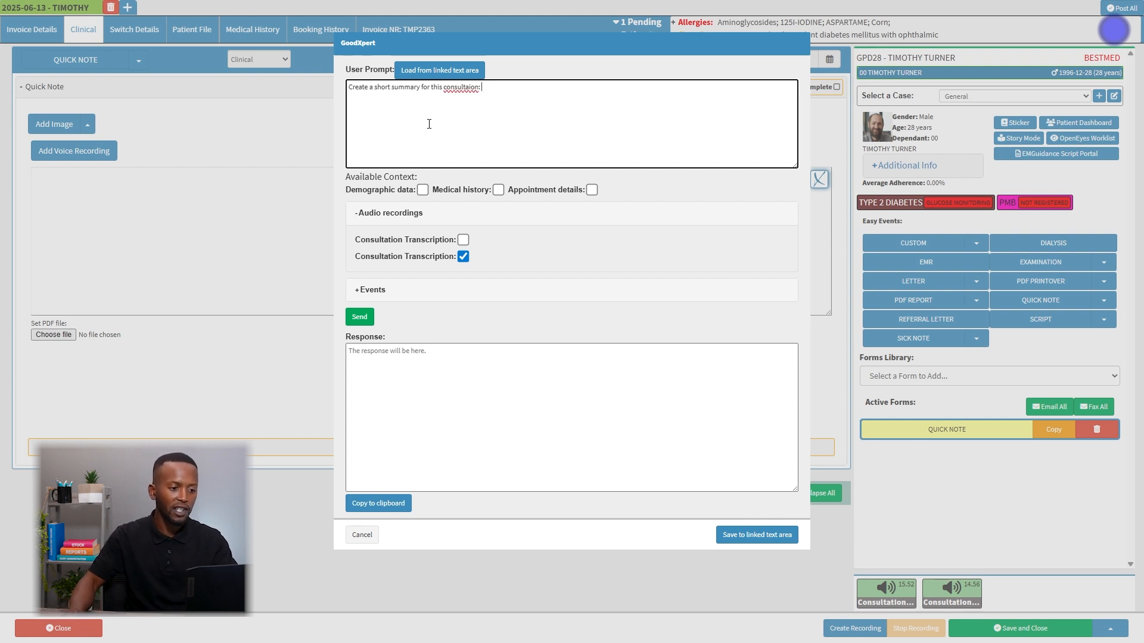
left_click(466, 93)
type("t")
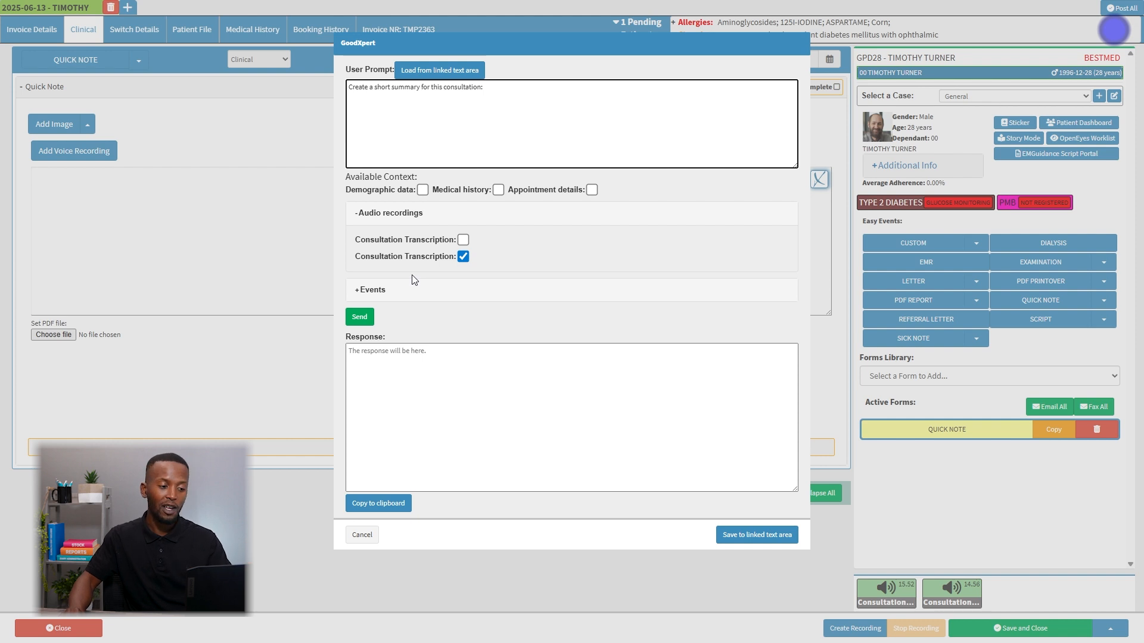
left_click(352, 312)
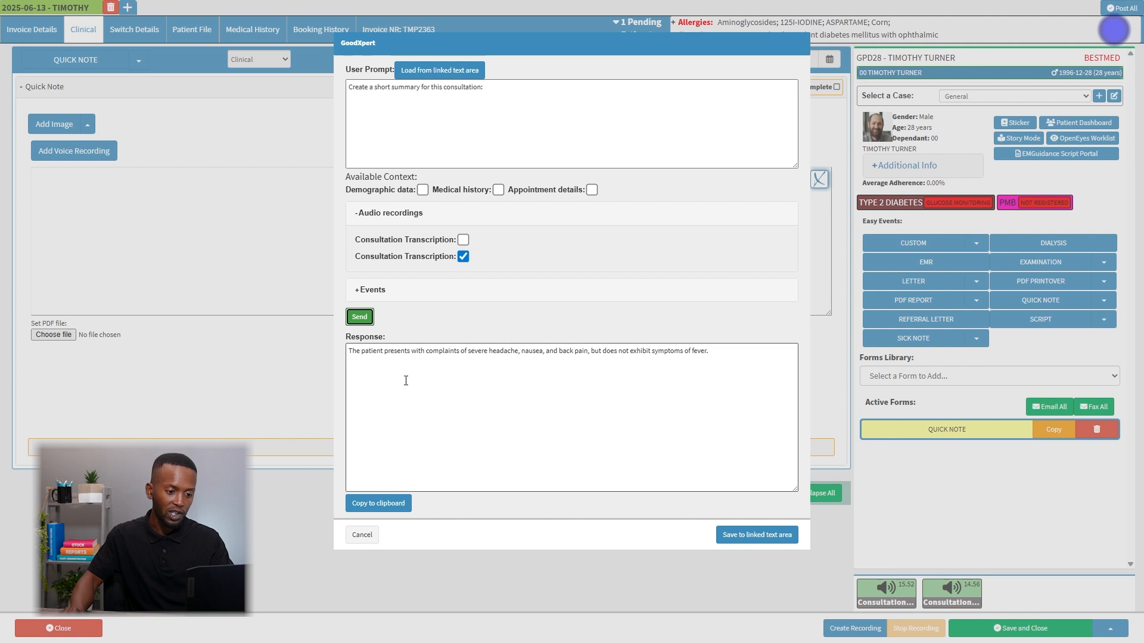
left_click_drag(710, 354, 350, 361)
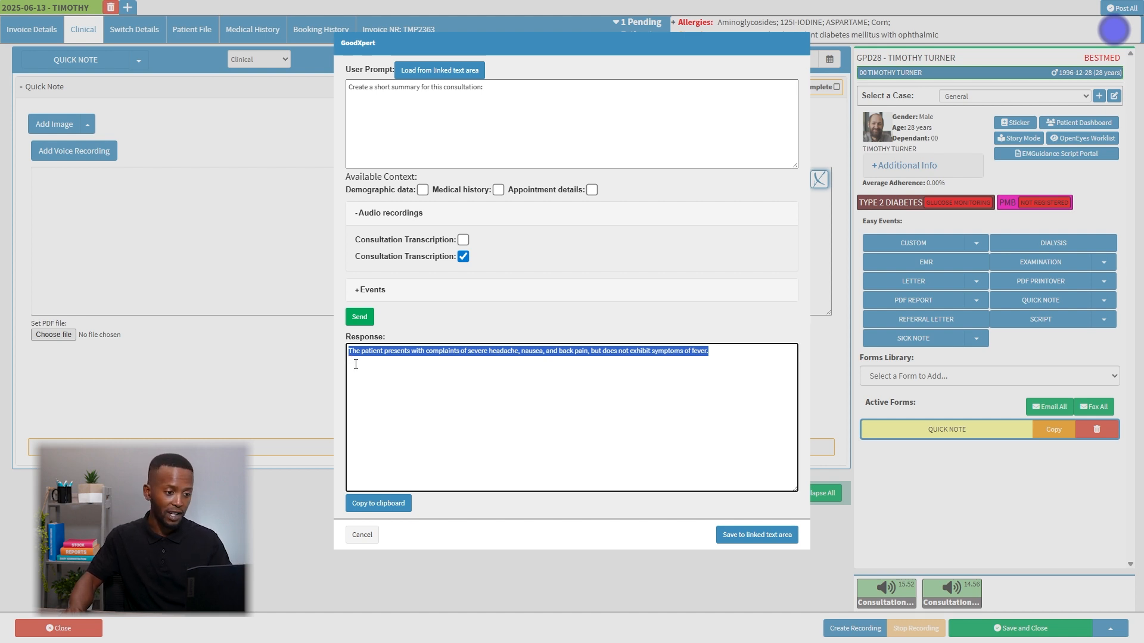
Add demographic data and medical history to the context, resend the prompt and check the patient details in the response.
left_click(421, 189)
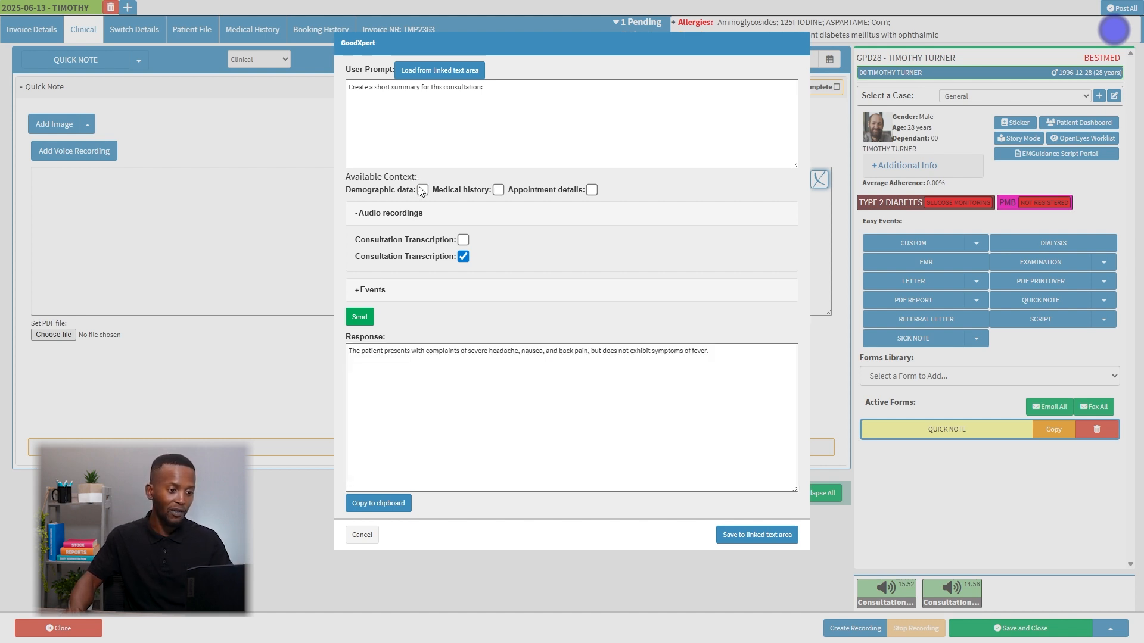
left_click(498, 190)
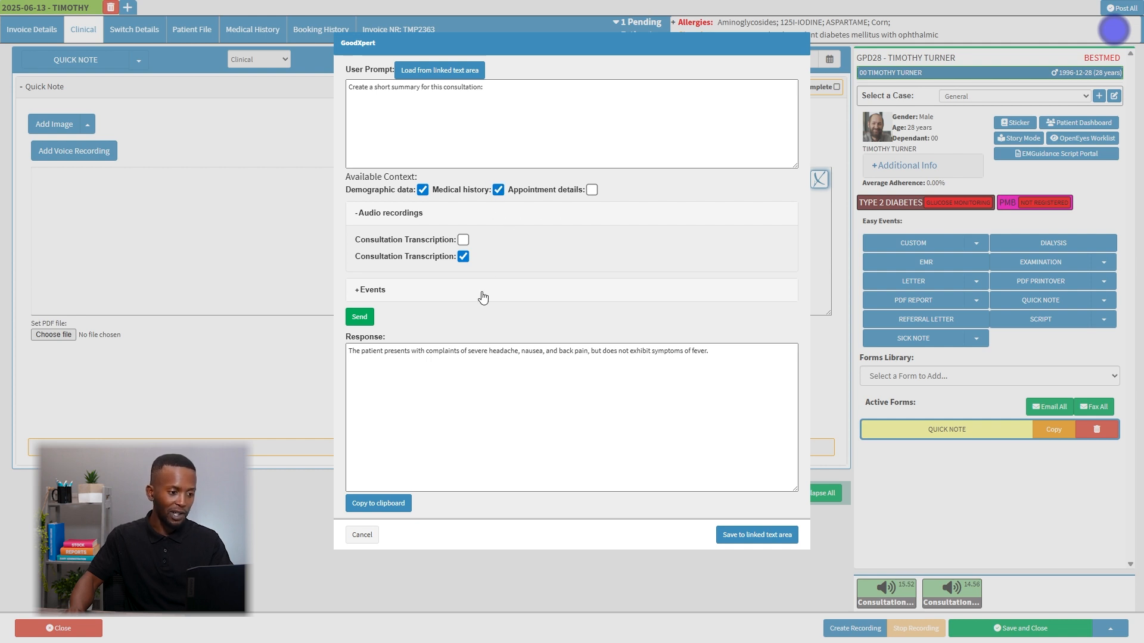
left_click(368, 316)
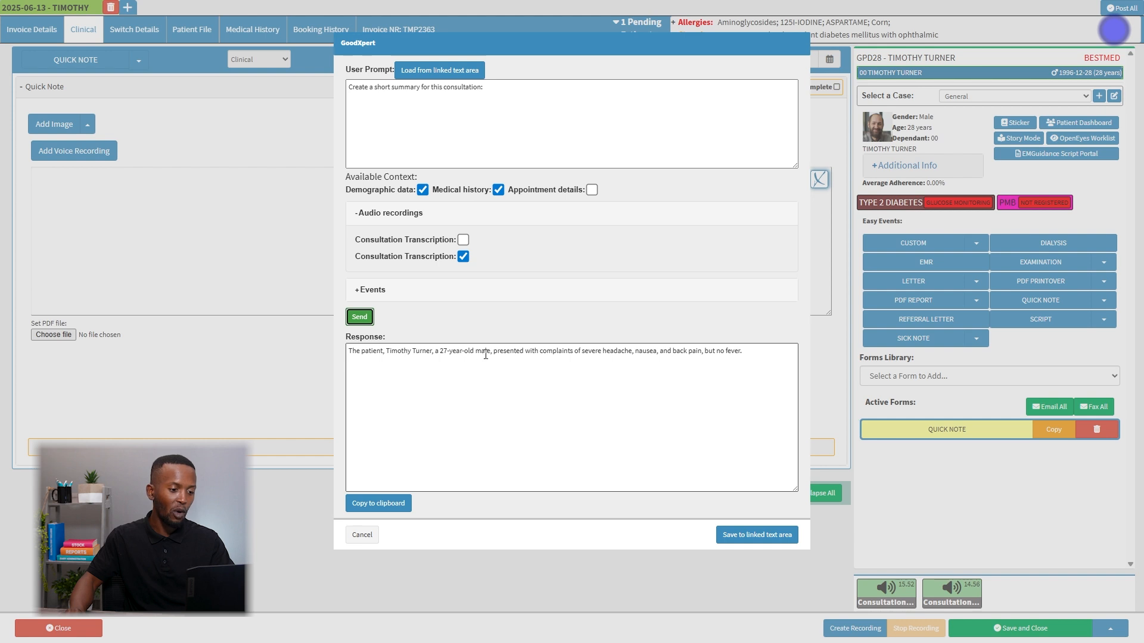
left_click_drag(490, 353, 348, 355)
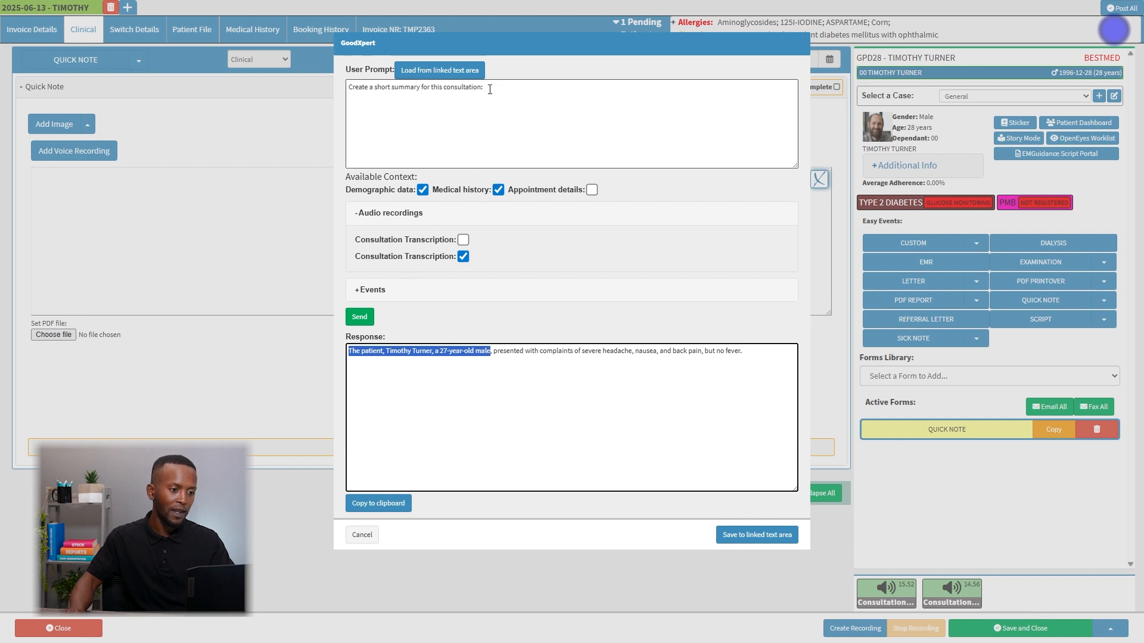
Shorten the prompt to "Create a short summary:" and send it again.
left_click_drag(501, 90, 424, 89)
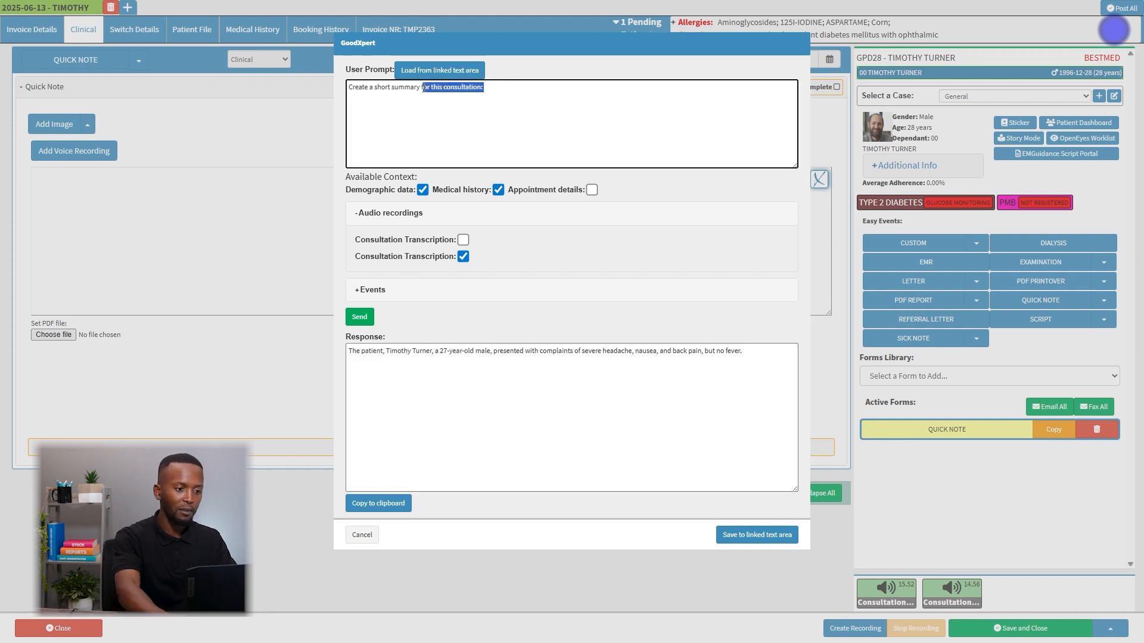
key("BackSpace")
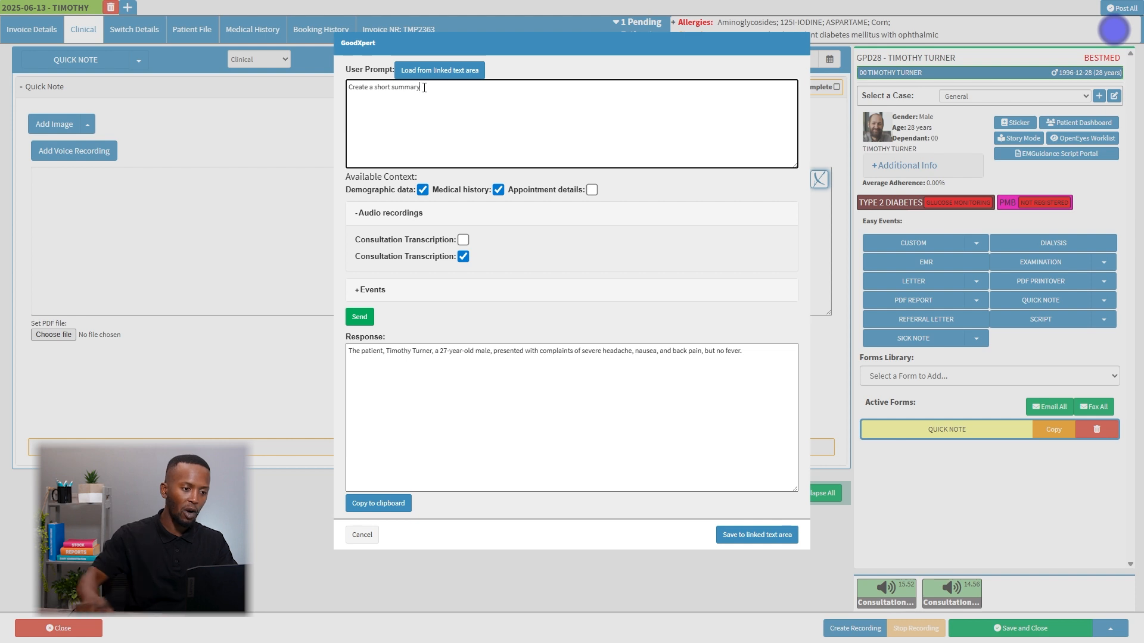
left_click(364, 317)
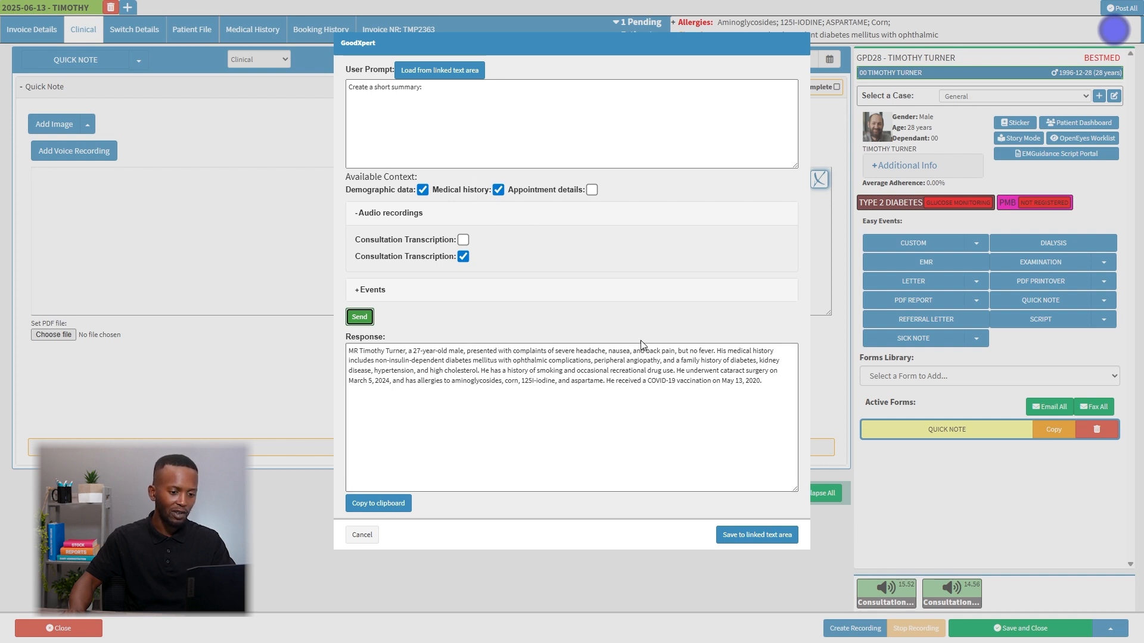
Review the medical history, demographics and complaints in the generated summary and copy the response to the clipboard.
left_click_drag(717, 354, 757, 363)
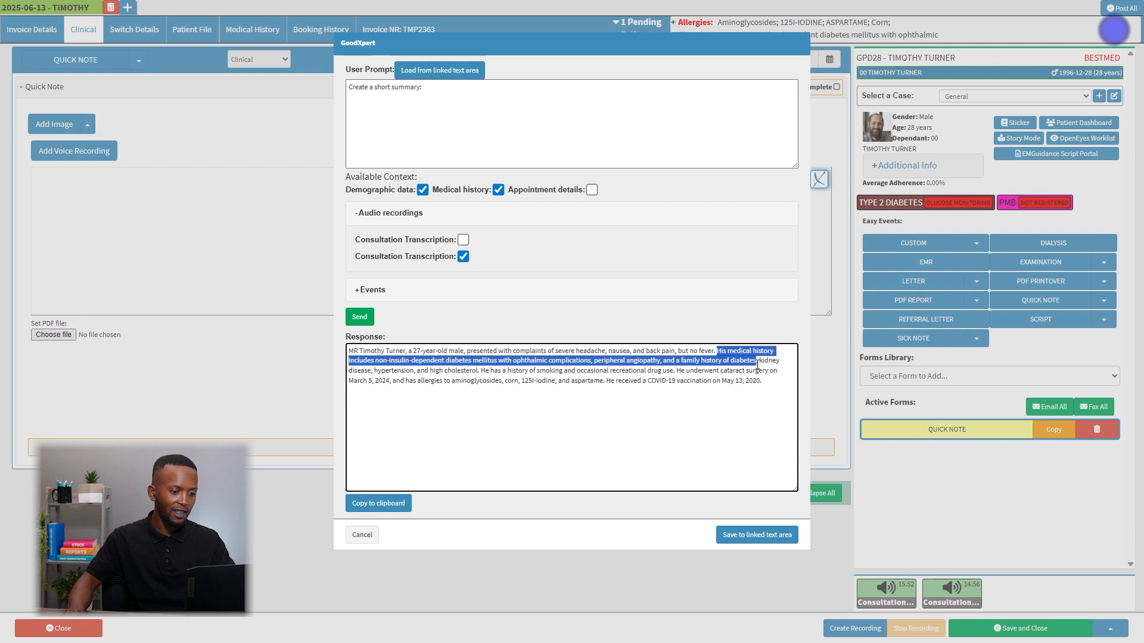
left_click_drag(385, 352, 513, 352)
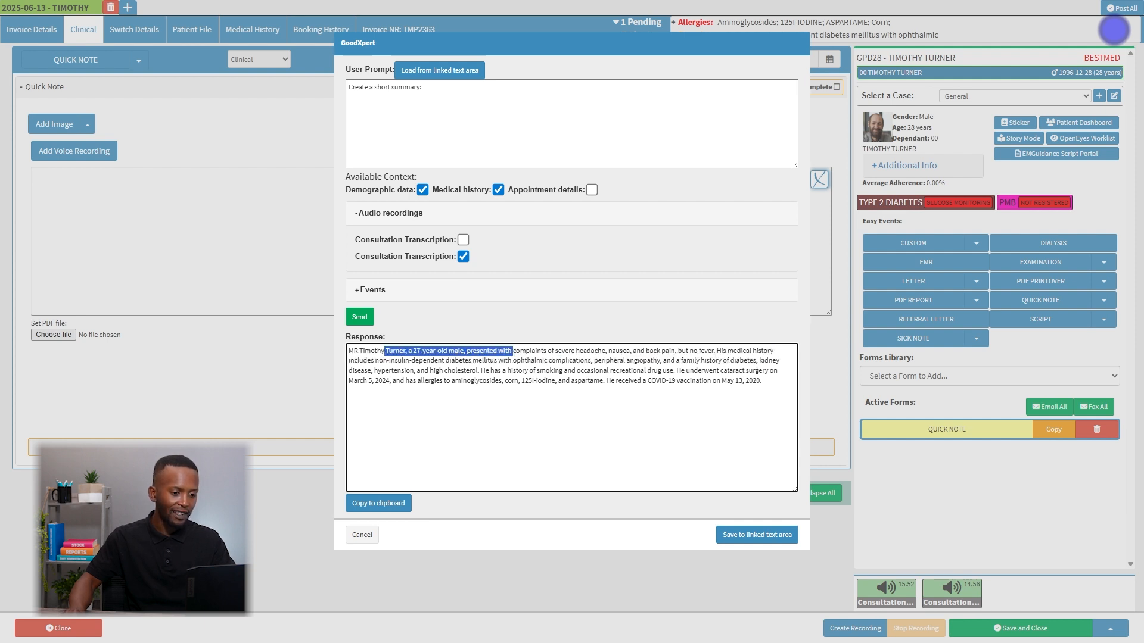
left_click_drag(552, 351, 704, 352)
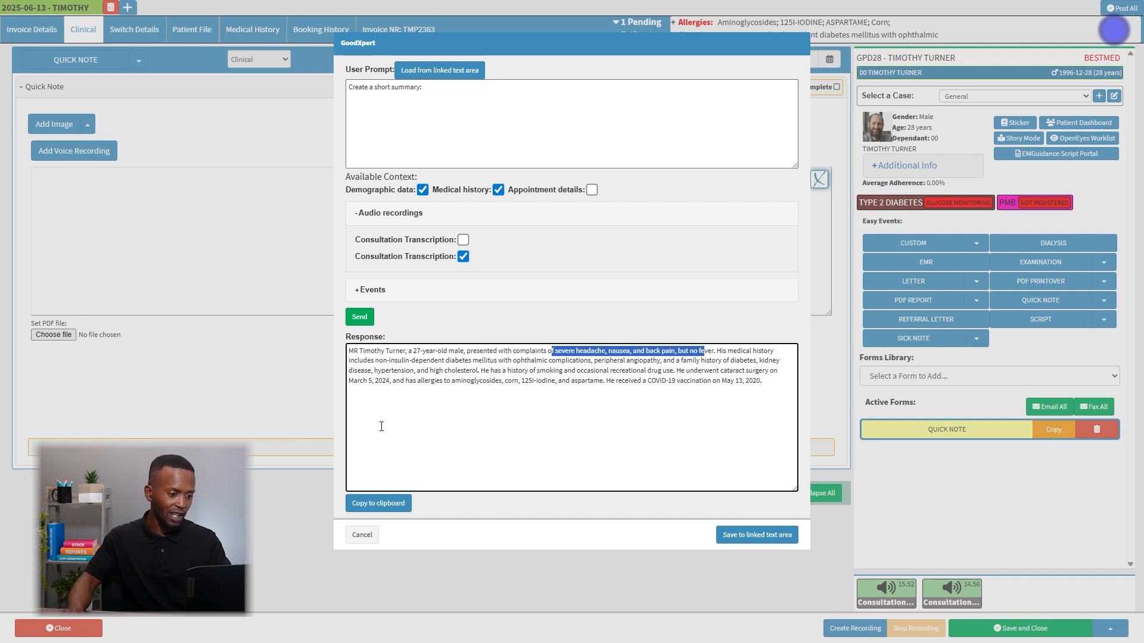
left_click(374, 505)
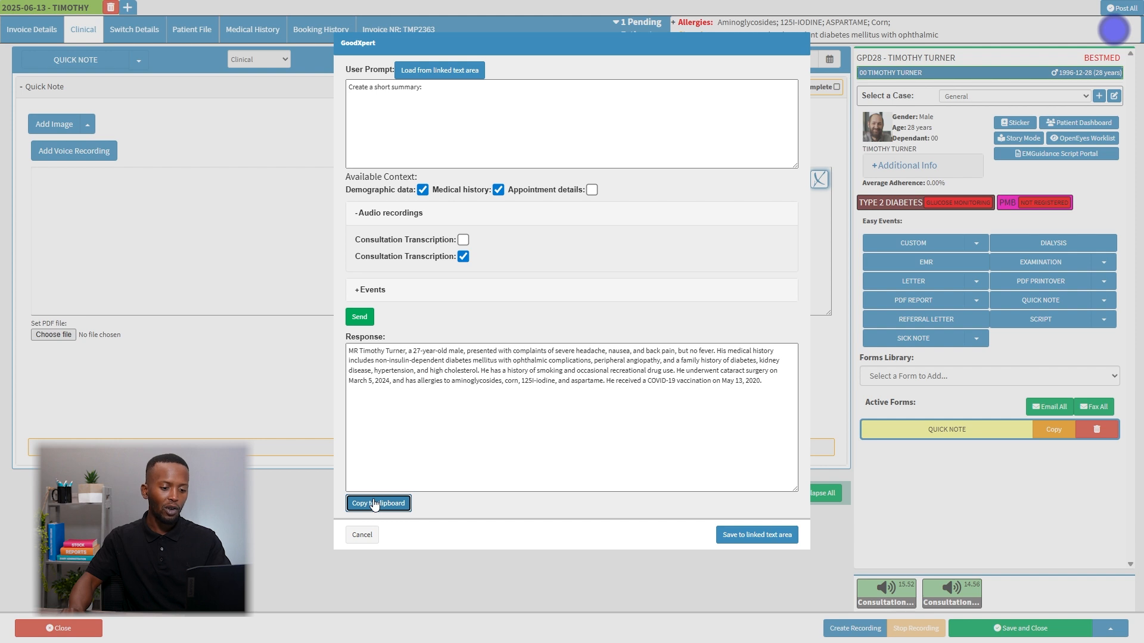
Save the generated summary to the quick note, reopen GoodXpert on that note and load its text as the user prompt.
left_click(745, 535)
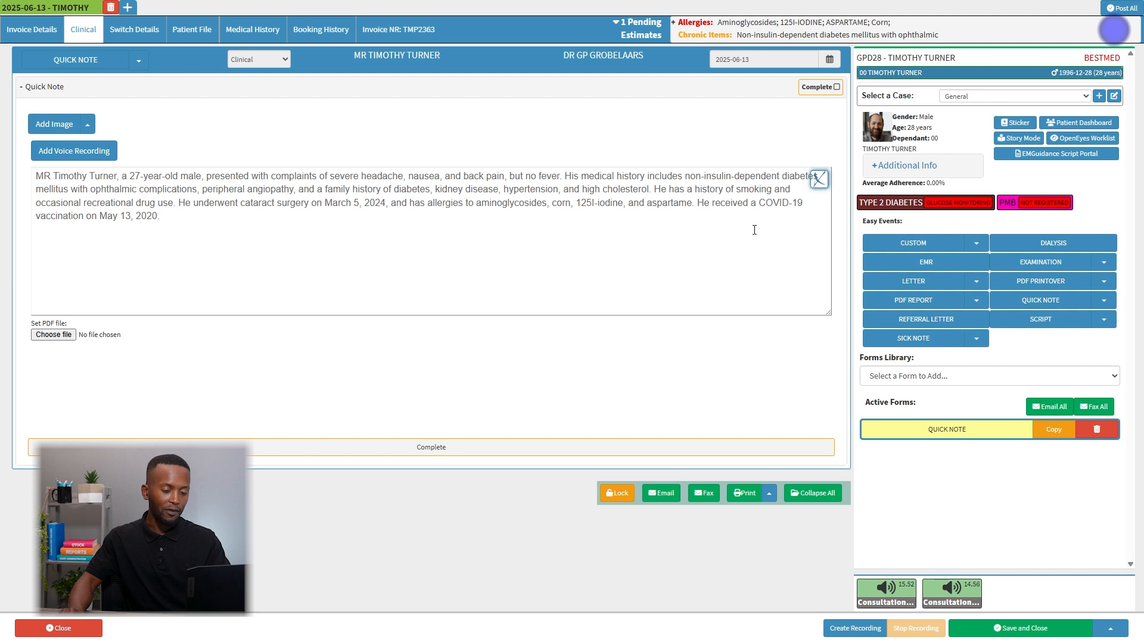
left_click(821, 180)
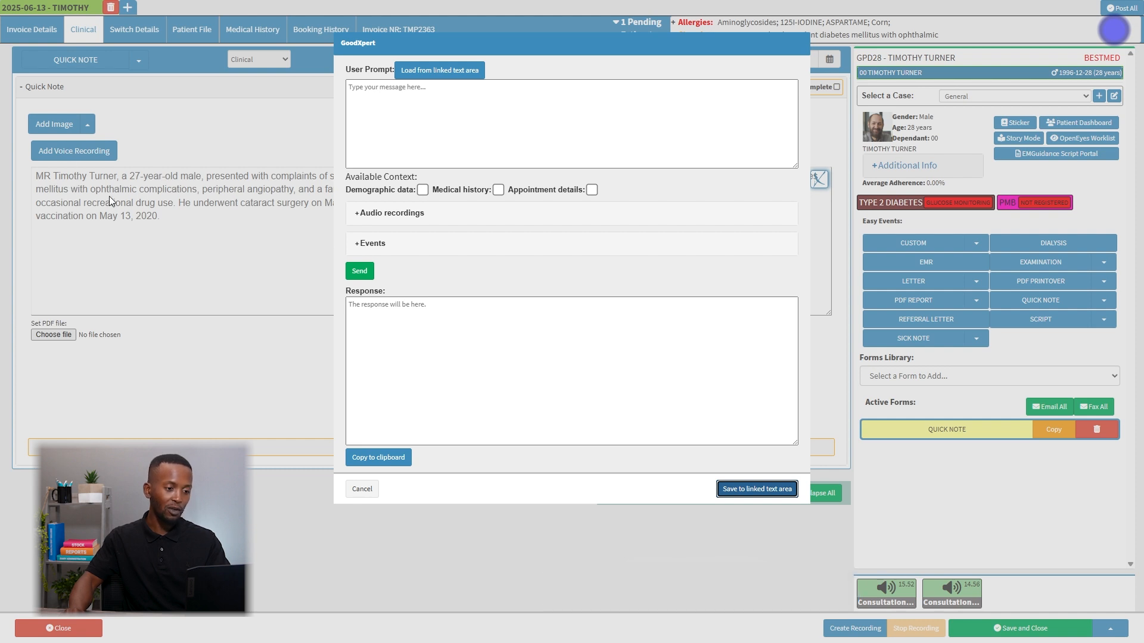
left_click(461, 71)
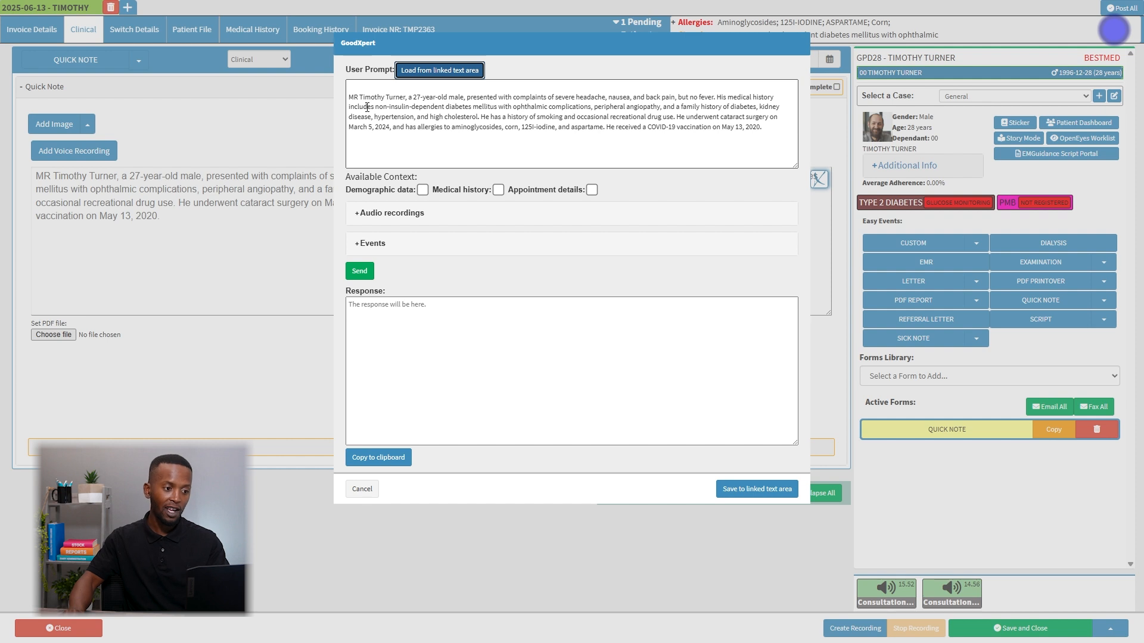
Insert the instruction "Provide detailed soap notes:" on its own line above the loaded patient summary in the prompt.
left_click(350, 98)
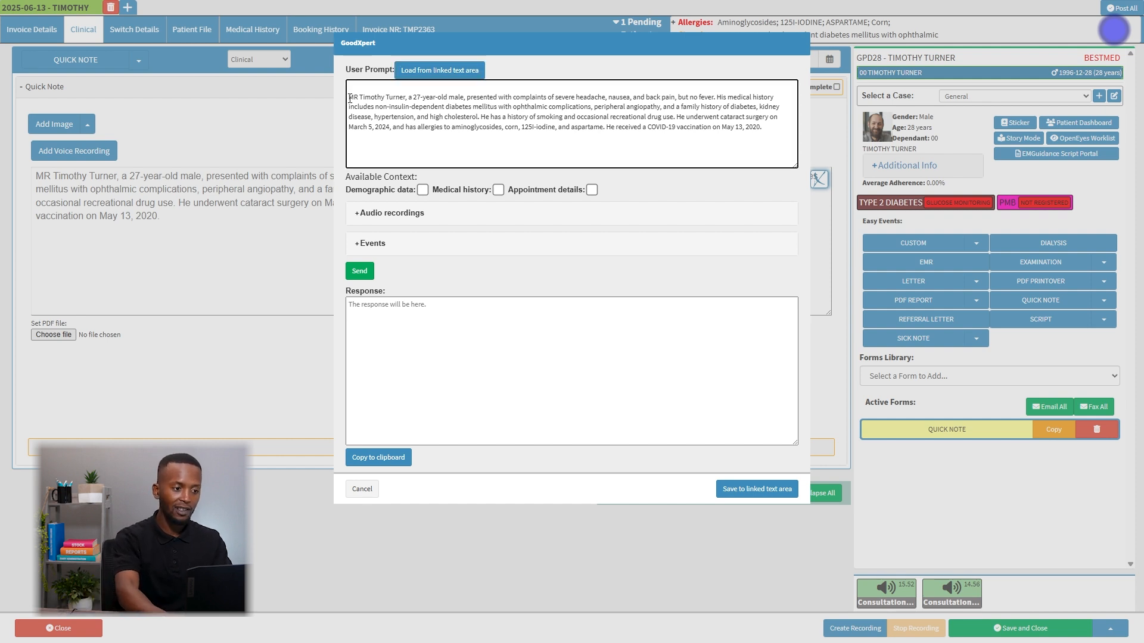
key("Return")
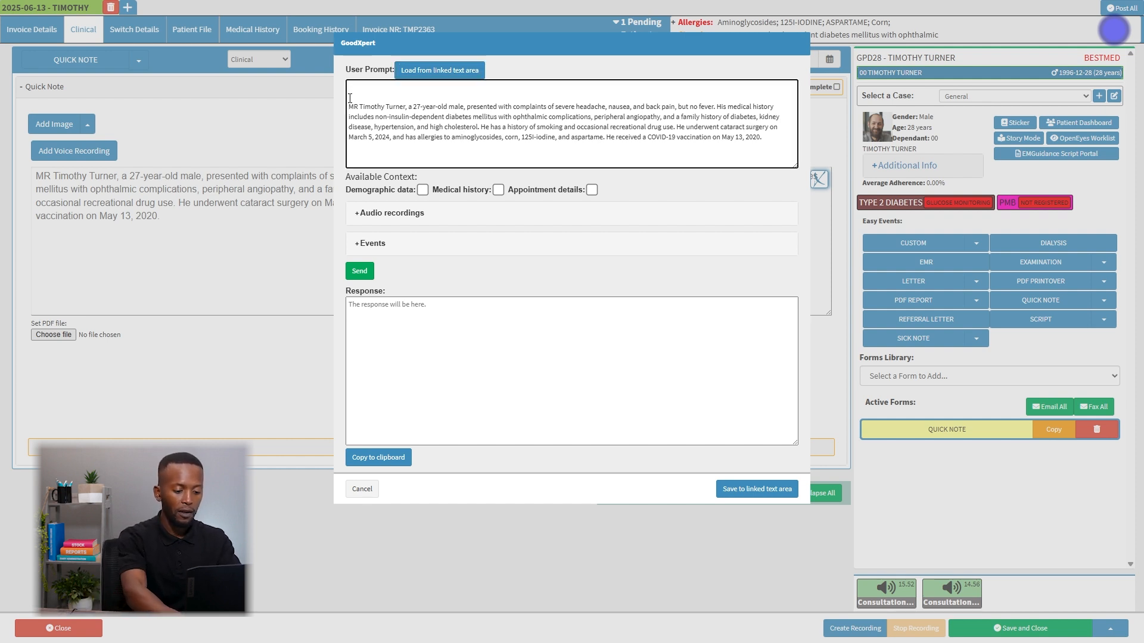
key("Up")
key("Up")
type("Provide")
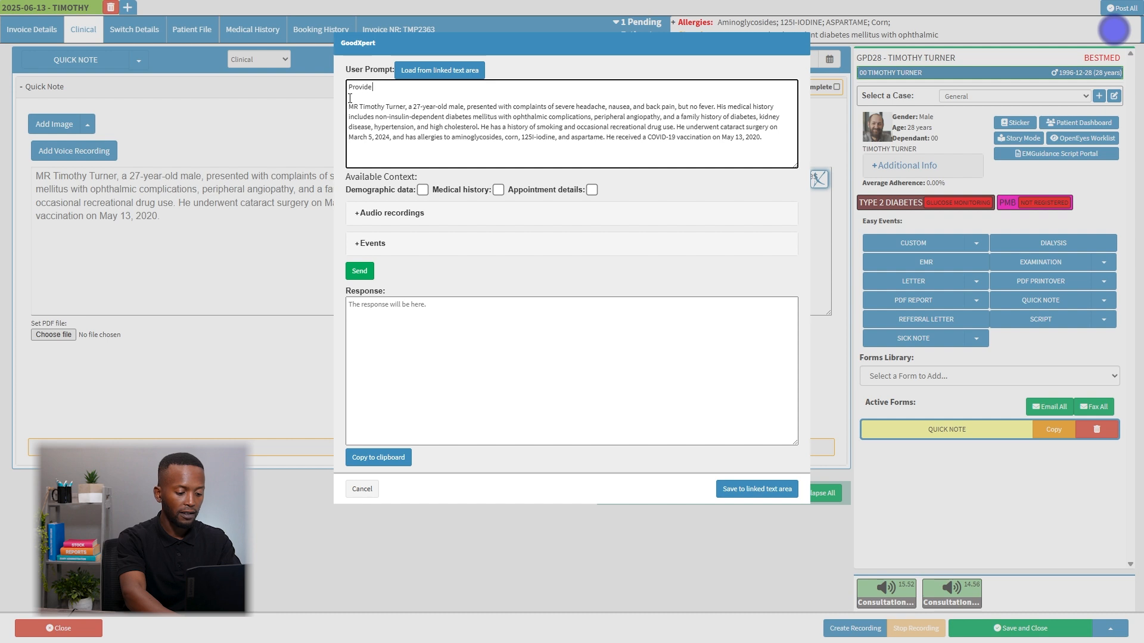
type(" detailed ")
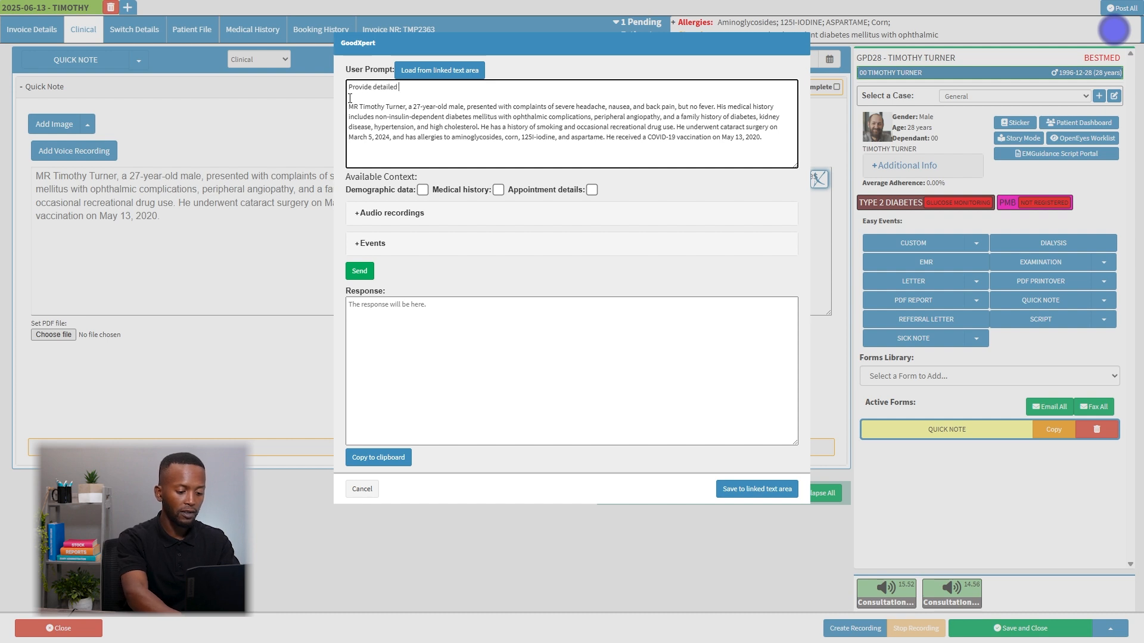
type("soap notes:")
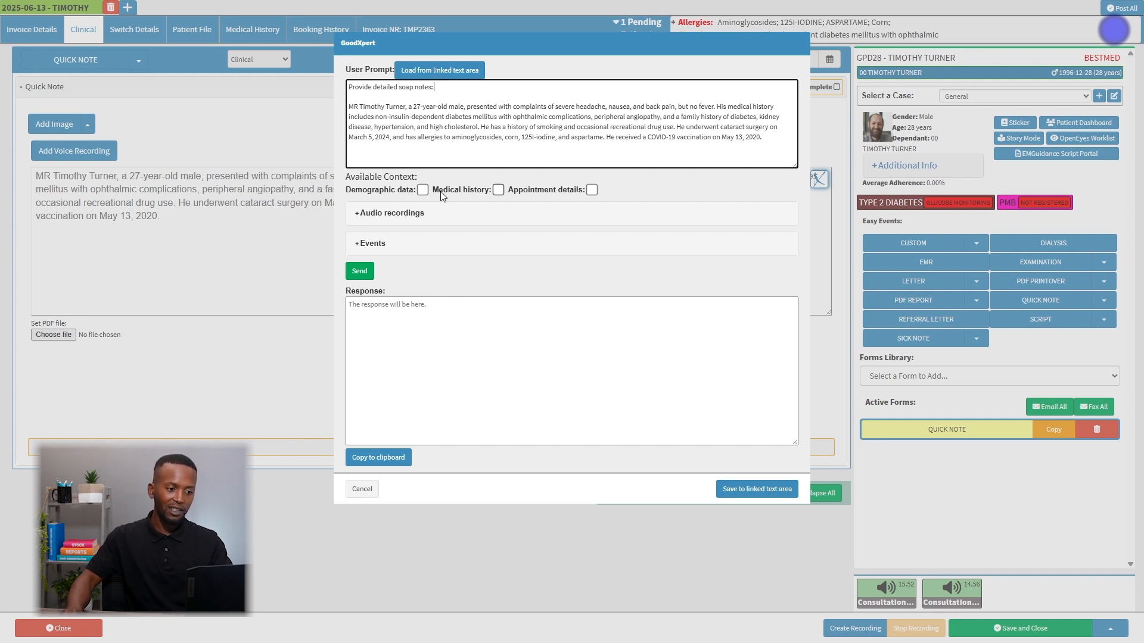
Include demographic data and medical history as context, leave the audio transcriptions out, and send the SOAP notes prompt.
left_click(422, 190)
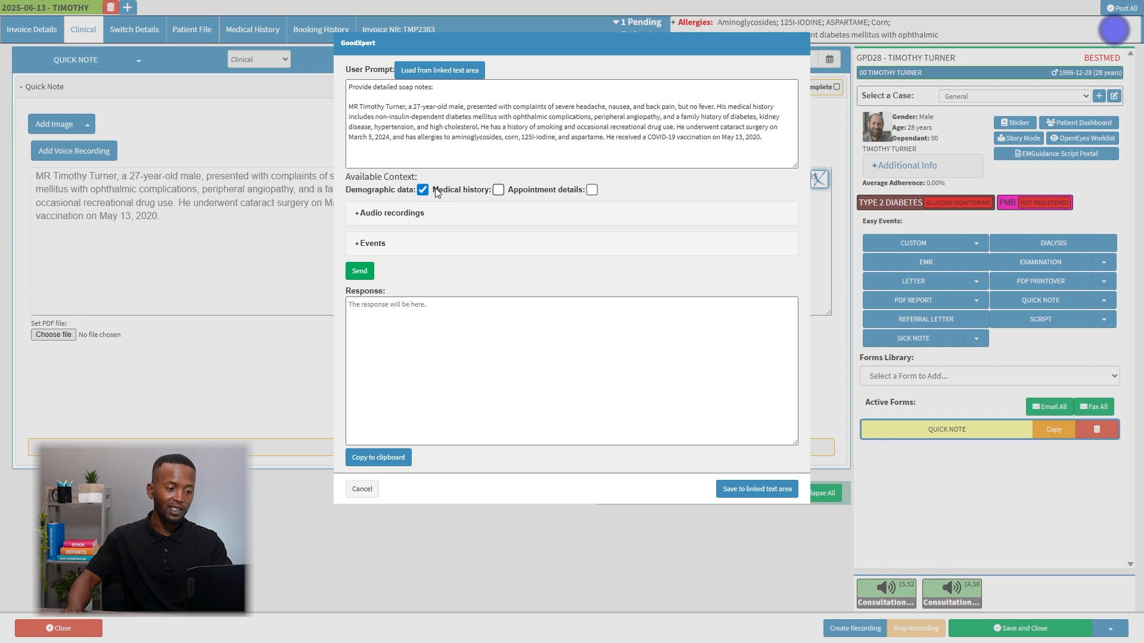
left_click(498, 190)
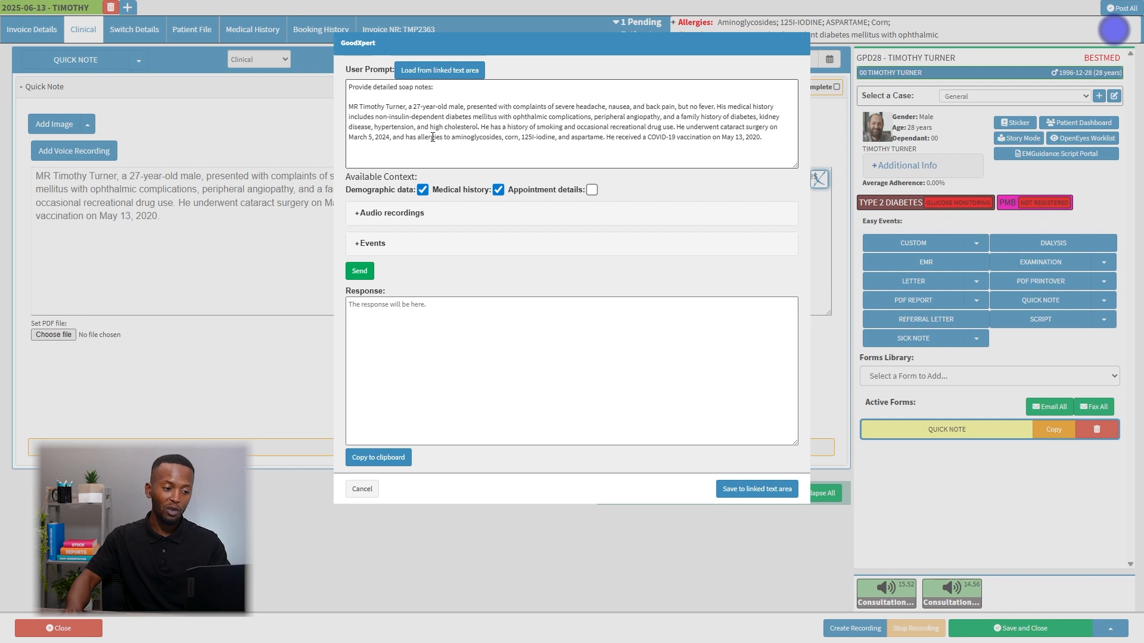
left_click(398, 213)
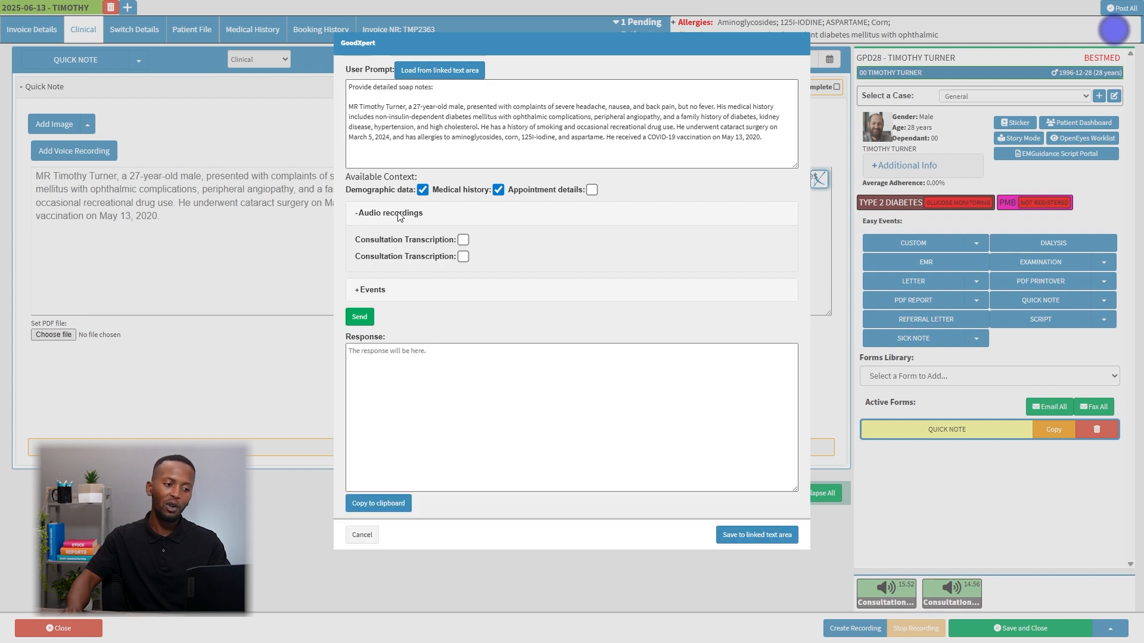
left_click(446, 219)
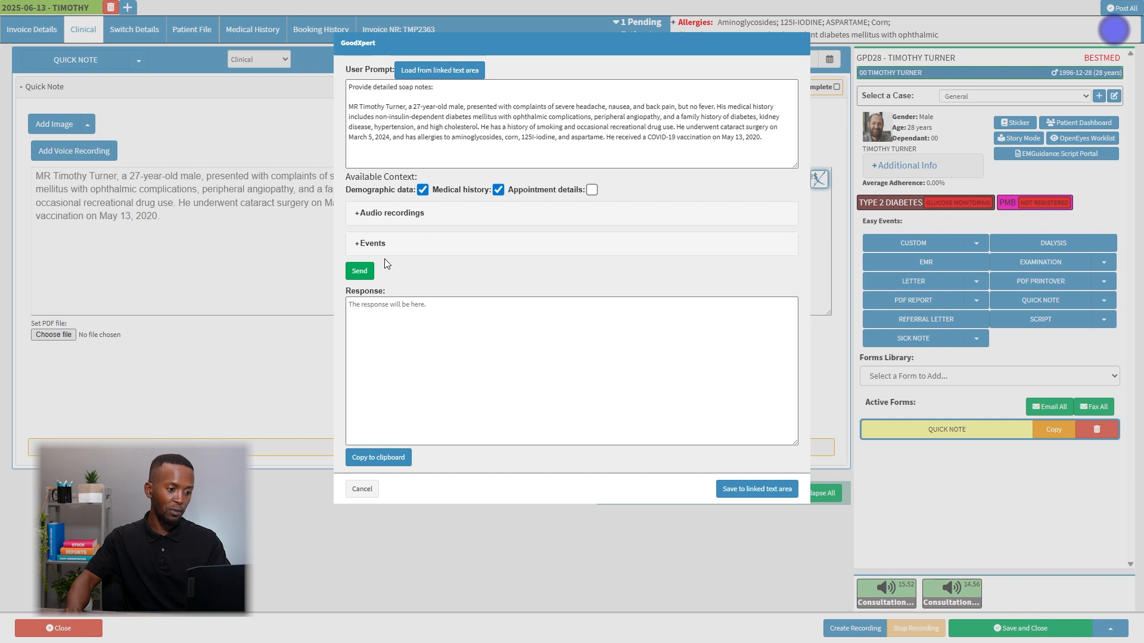
left_click(369, 269)
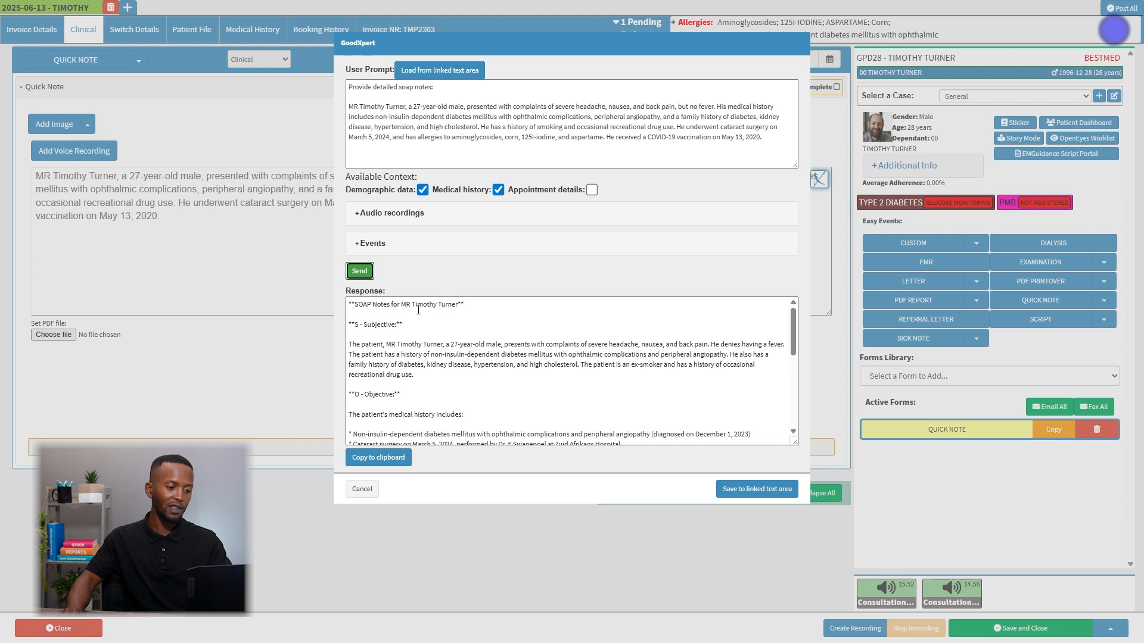
Examine the Subjective, Objective, Assessment and Plan sections of the generated SOAP notes.
scroll(393, 321, "down", 2)
scroll(369, 329, "up", 2)
mouse_move(358, 327)
left_mouse_down()
mouse_move(392, 327)
mouse_move(364, 338)
left_mouse_up()
scroll(409, 348, "down", 1)
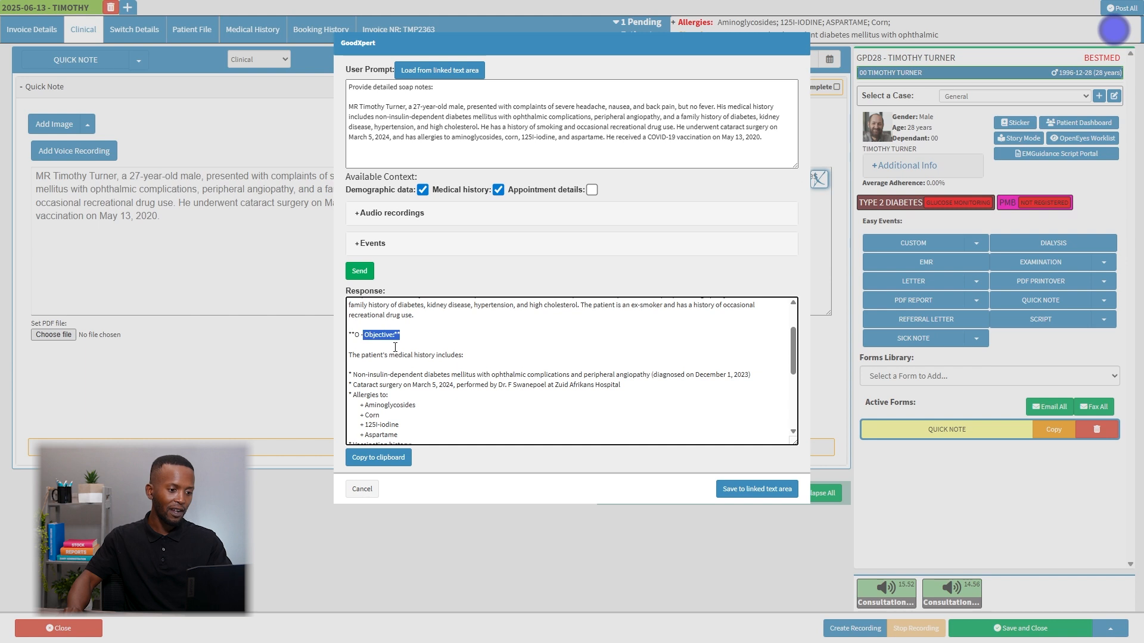
scroll(395, 347, "down", 1)
scroll(411, 347, "down", 1)
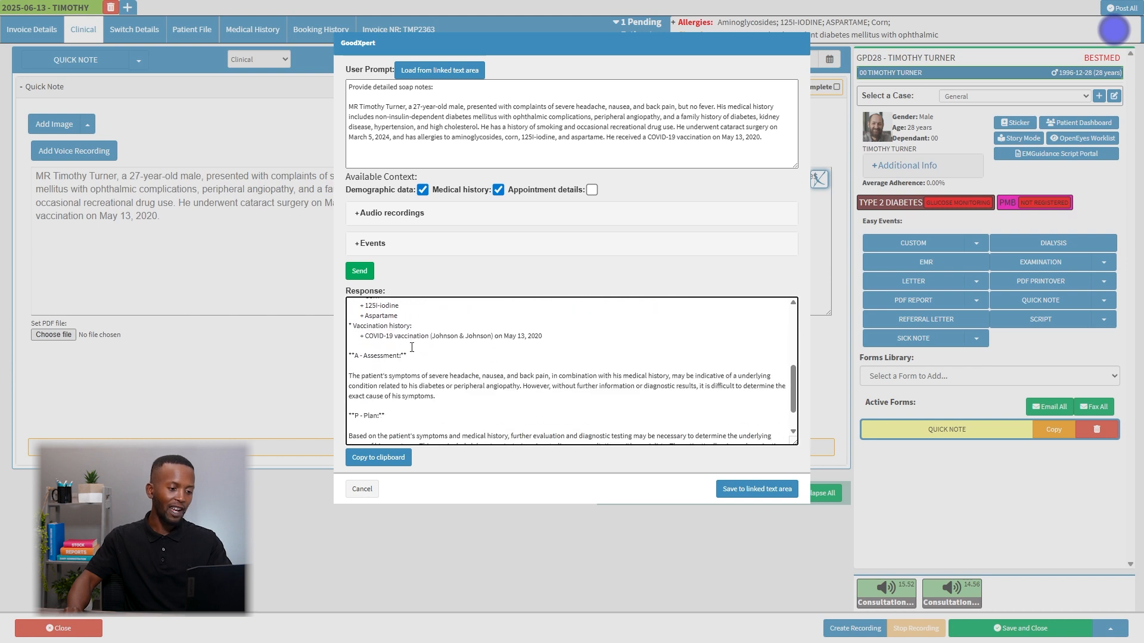
left_click_drag(385, 416, 365, 417)
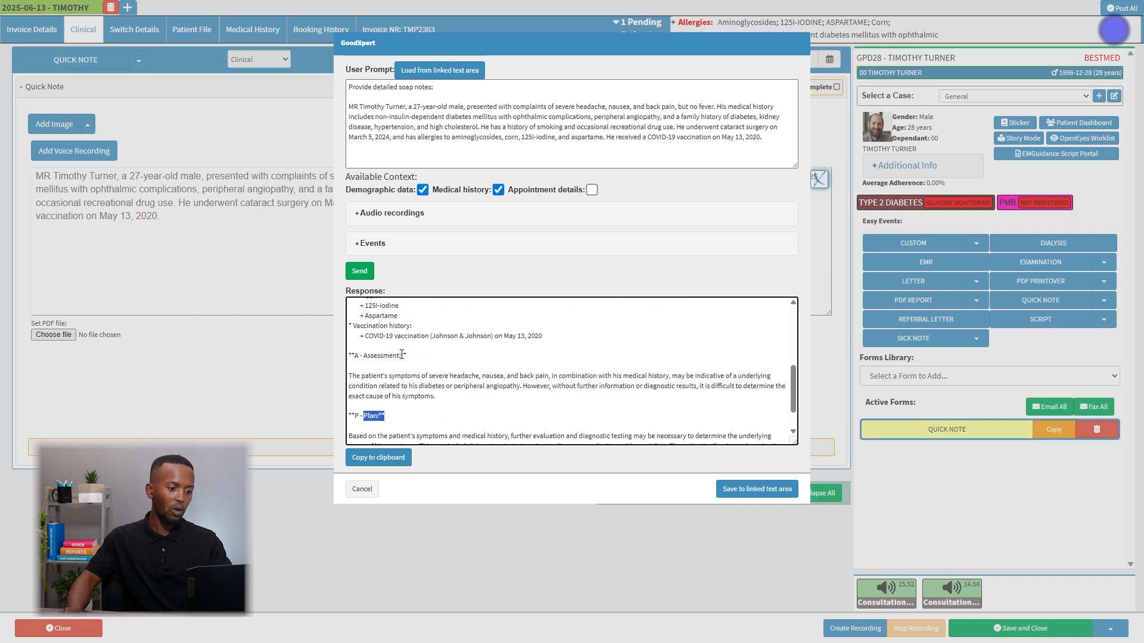
scroll(405, 331, "up", 1)
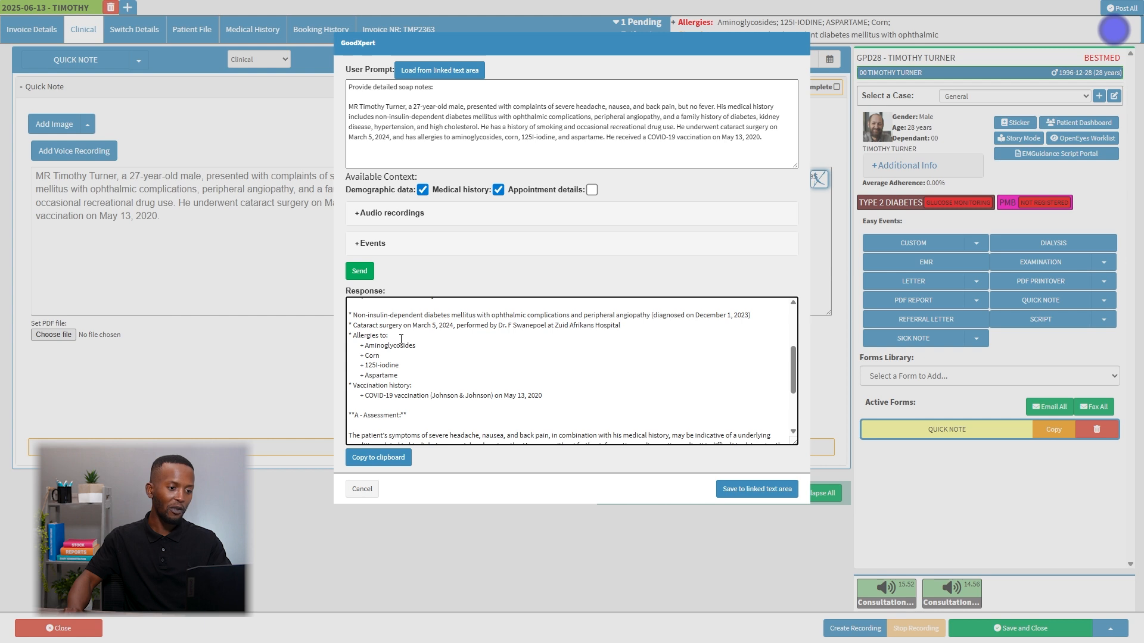
scroll(397, 339, "up", 2)
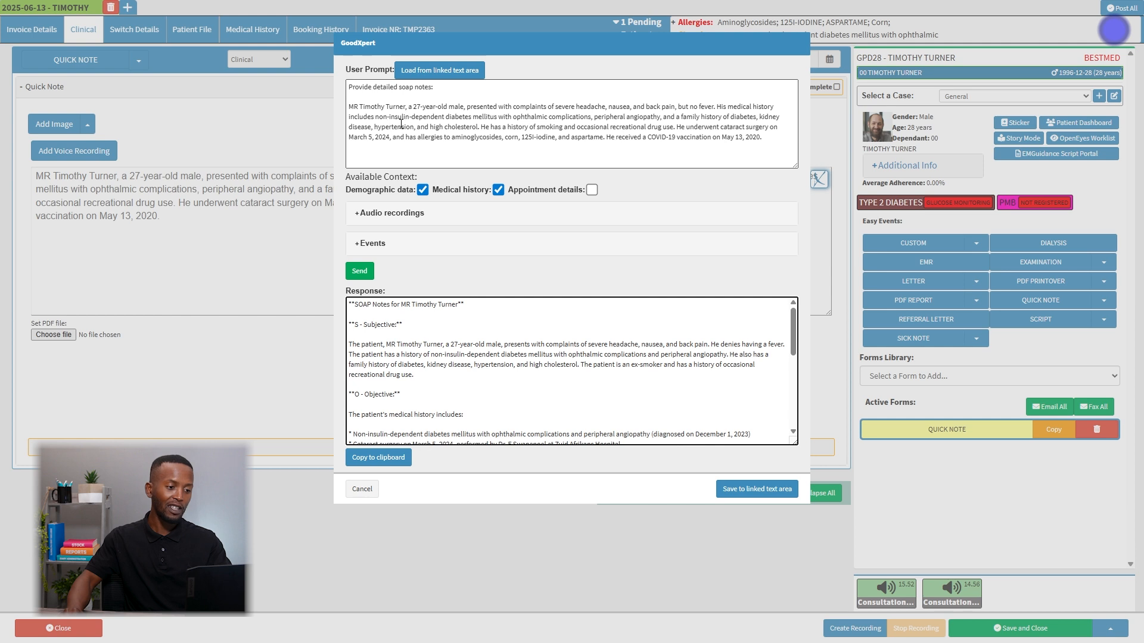
Move the "Provide detailed soap notes:" instruction below the patient summary in the prompt and send it again.
left_click(375, 90)
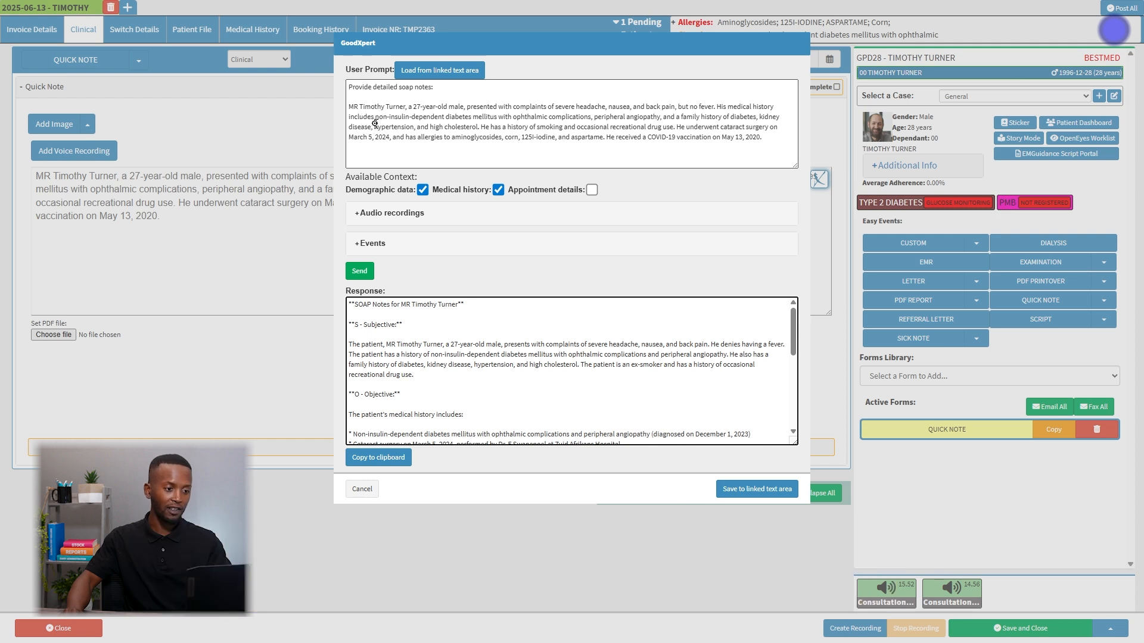
left_click_drag(446, 90, 347, 86)
key("ctrl+c")
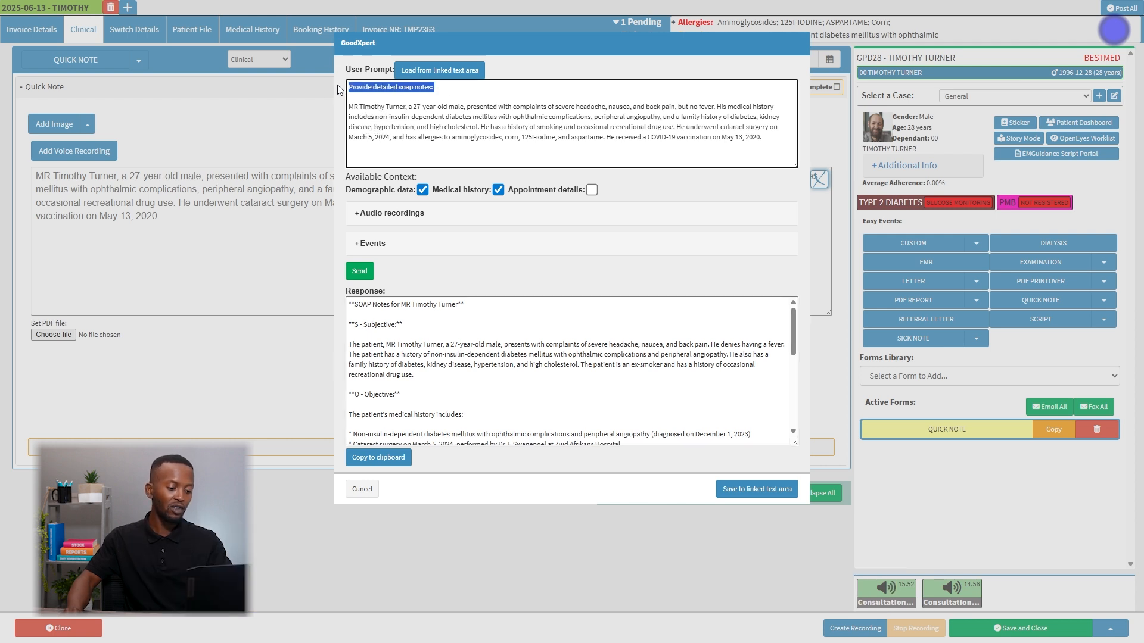
key("BackSpace")
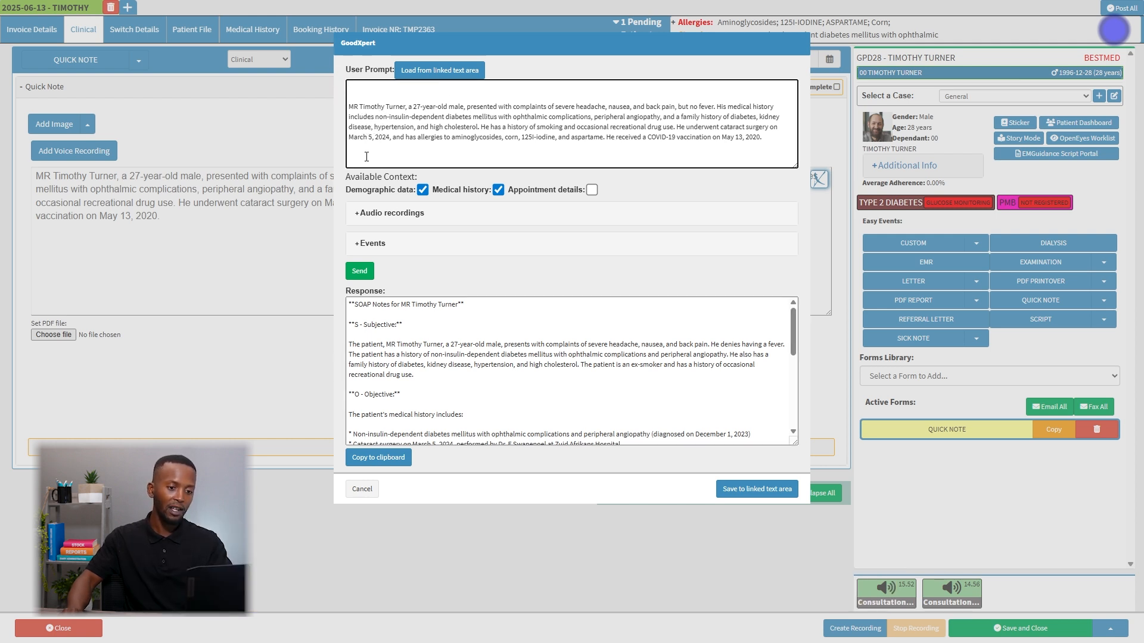
left_click(368, 156)
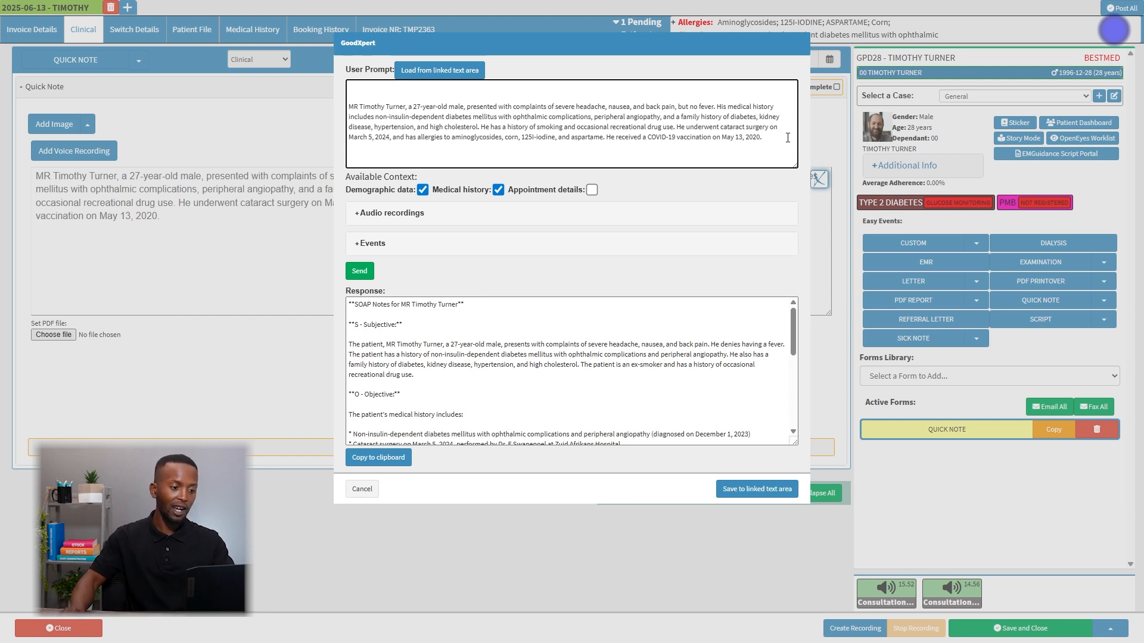
key("ctrl+v")
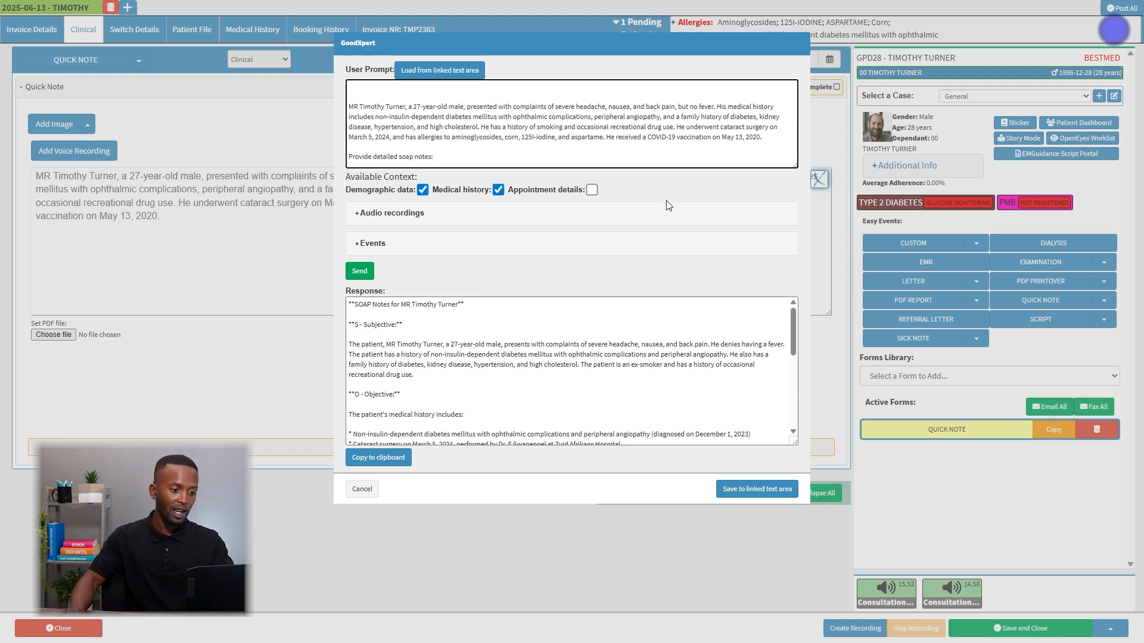
left_click(359, 271)
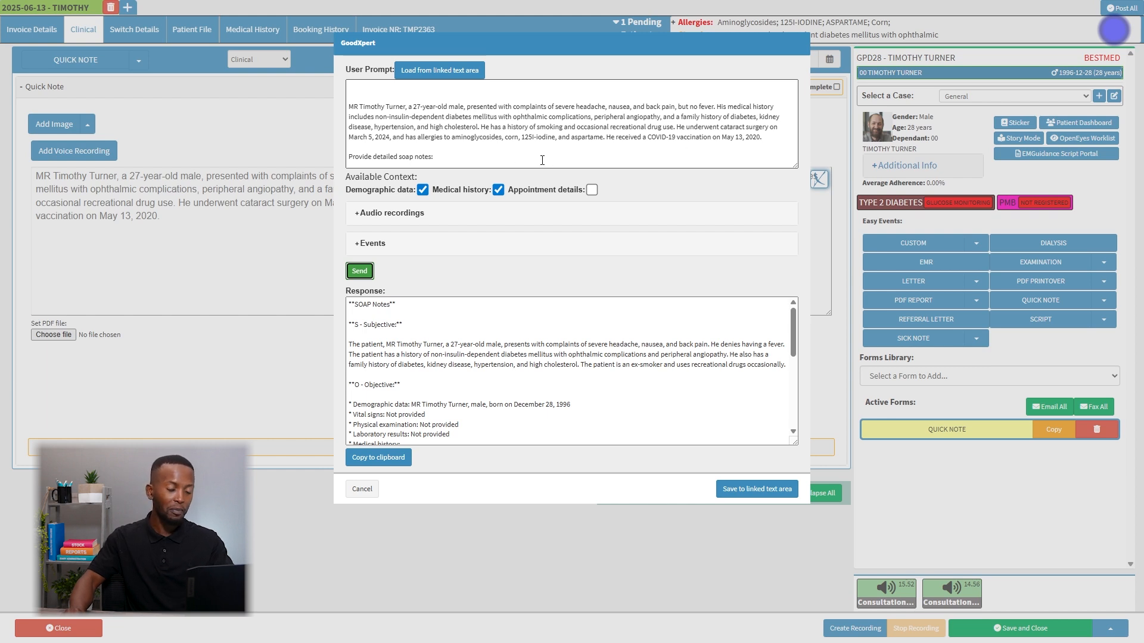
Move the "Provide detailed soap notes:" instruction back above the patient summary and add empty lines beneath it.
left_click_drag(348, 158, 443, 157)
key("ctrl+c")
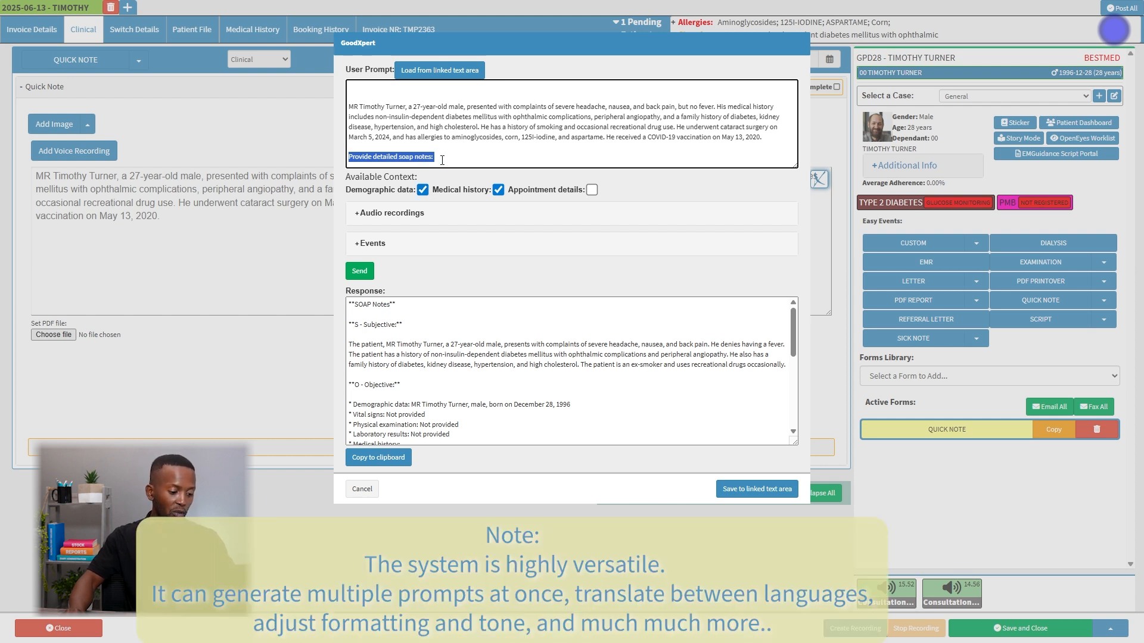
key("BackSpace")
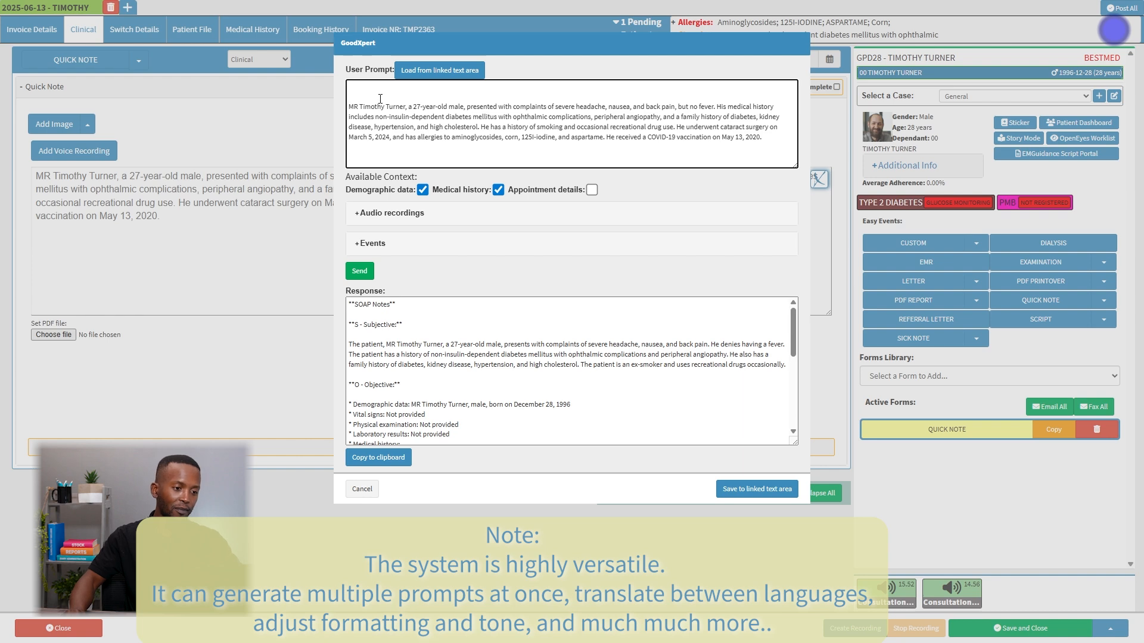
key("ctrl+v")
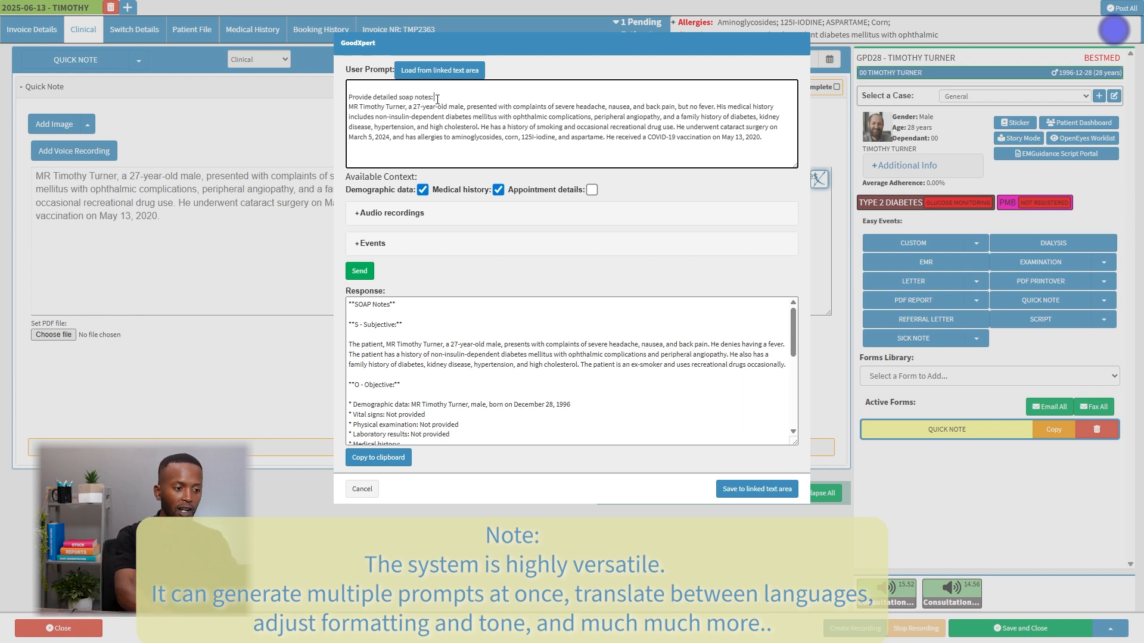
key("Return")
key("Return")
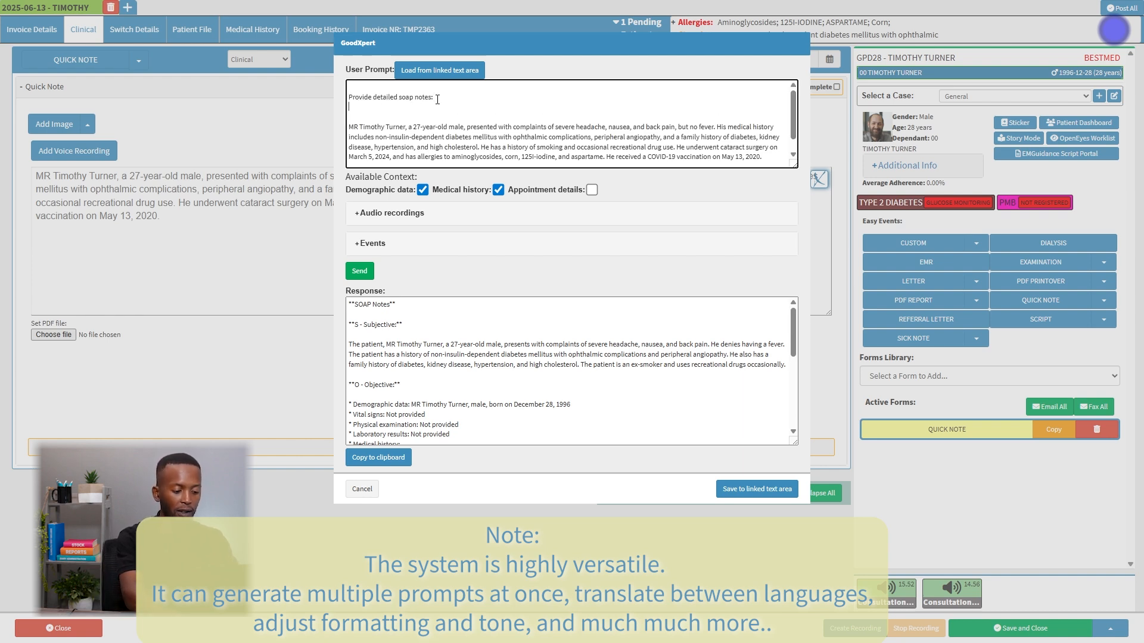
Add the second instruction "Translate to Zulu and Afrikaans:" to the prompt, send it and check the translated notes in the response.
type("Tra")
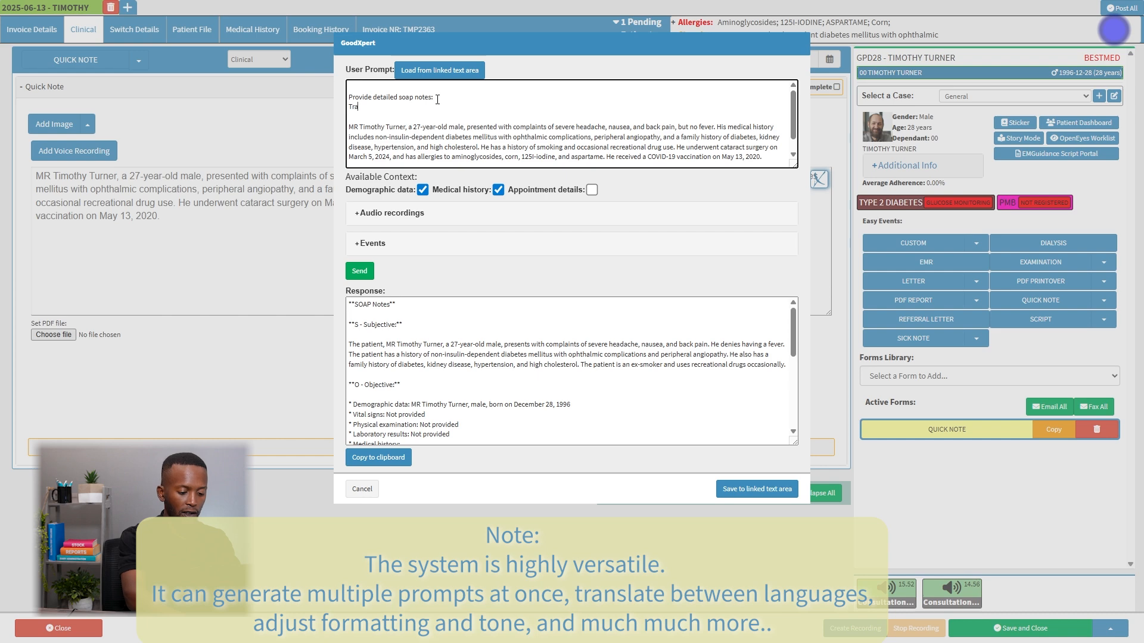
type("nslate to Zulu")
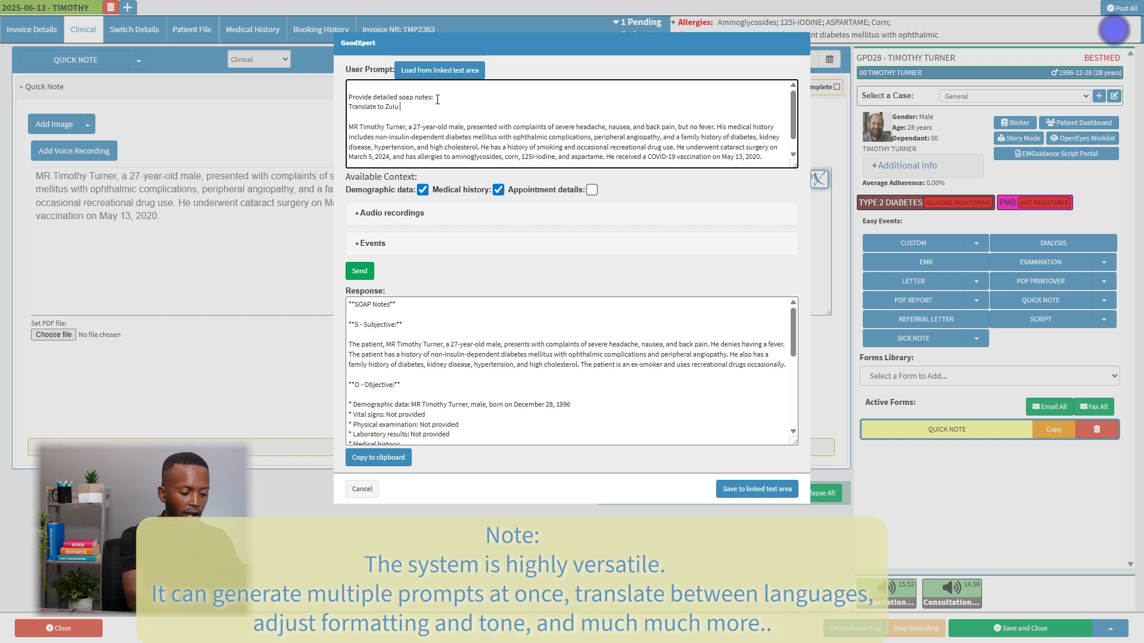
type(" and Afri")
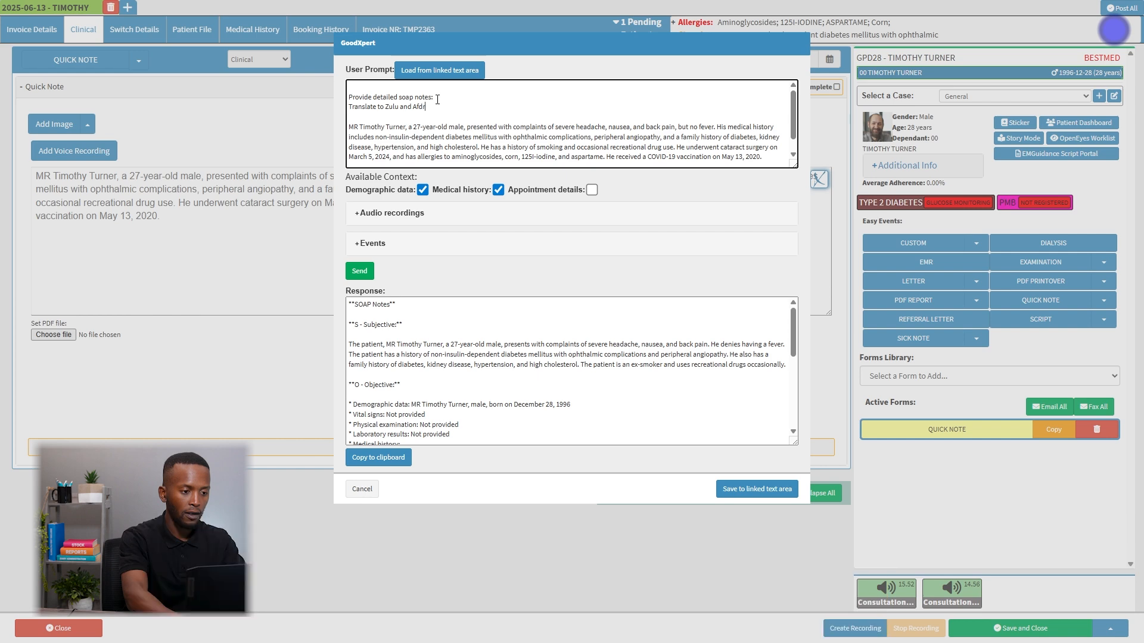
type("ka")
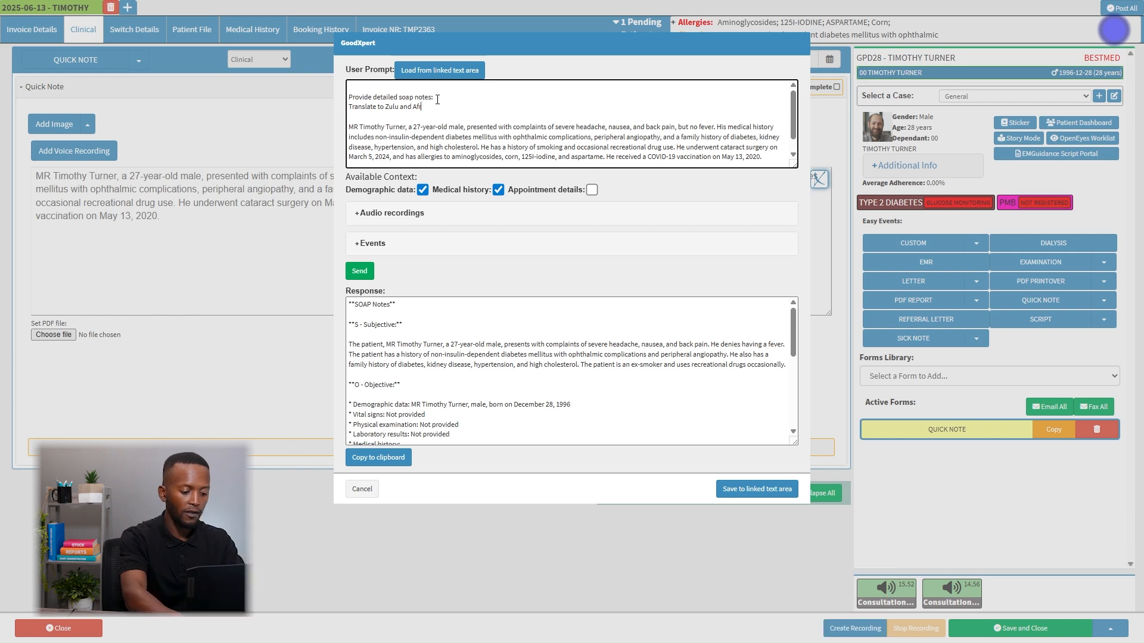
type("ans:")
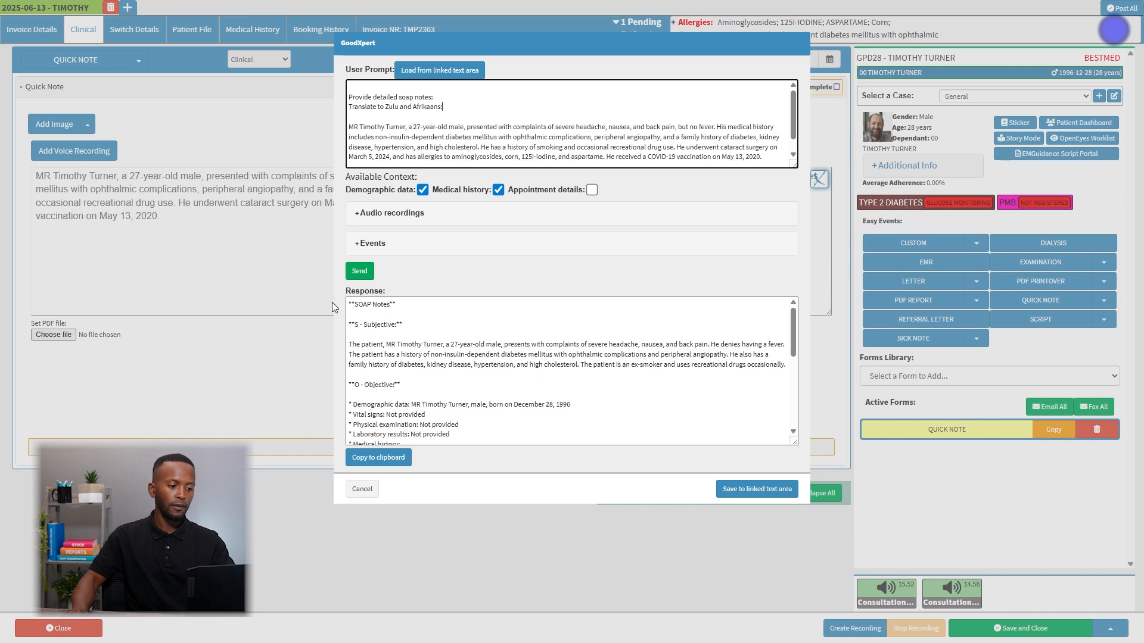
left_click(361, 277)
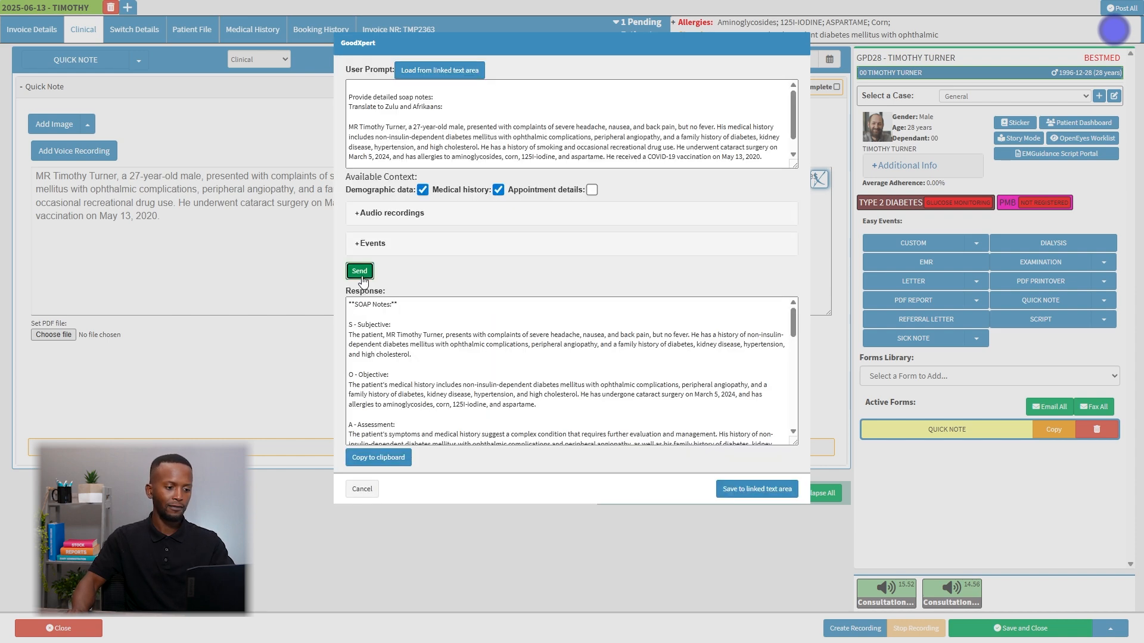
scroll(375, 315, "down", 5)
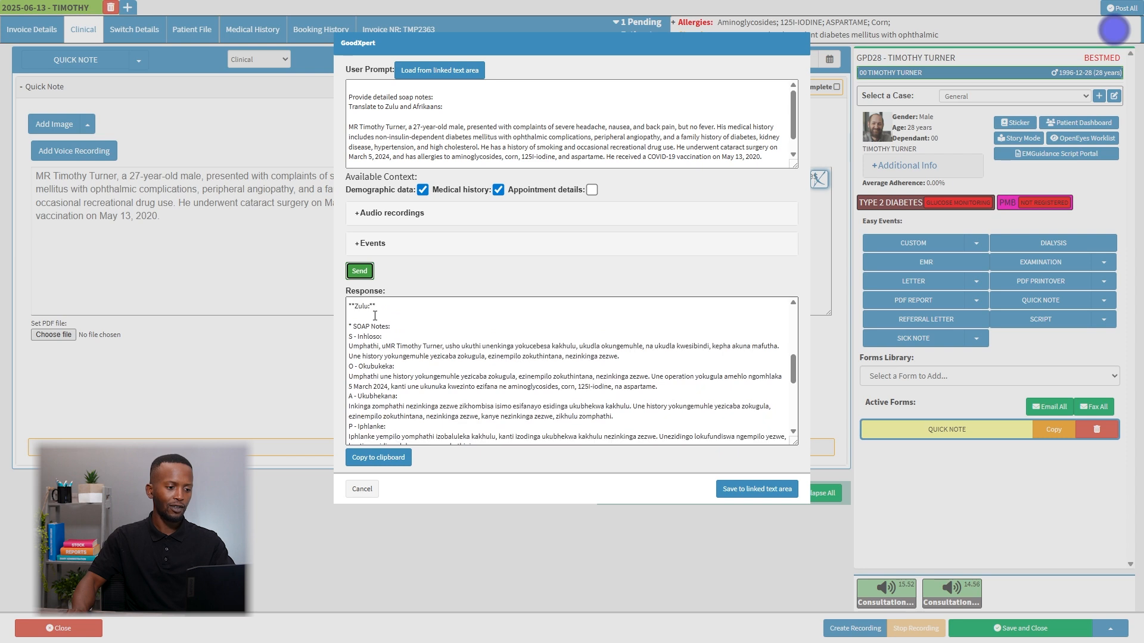
Compare the translation instruction in the prompt with the Zulu and Afrikaans SOAP notes in the response.
scroll(374, 315, "up", 5)
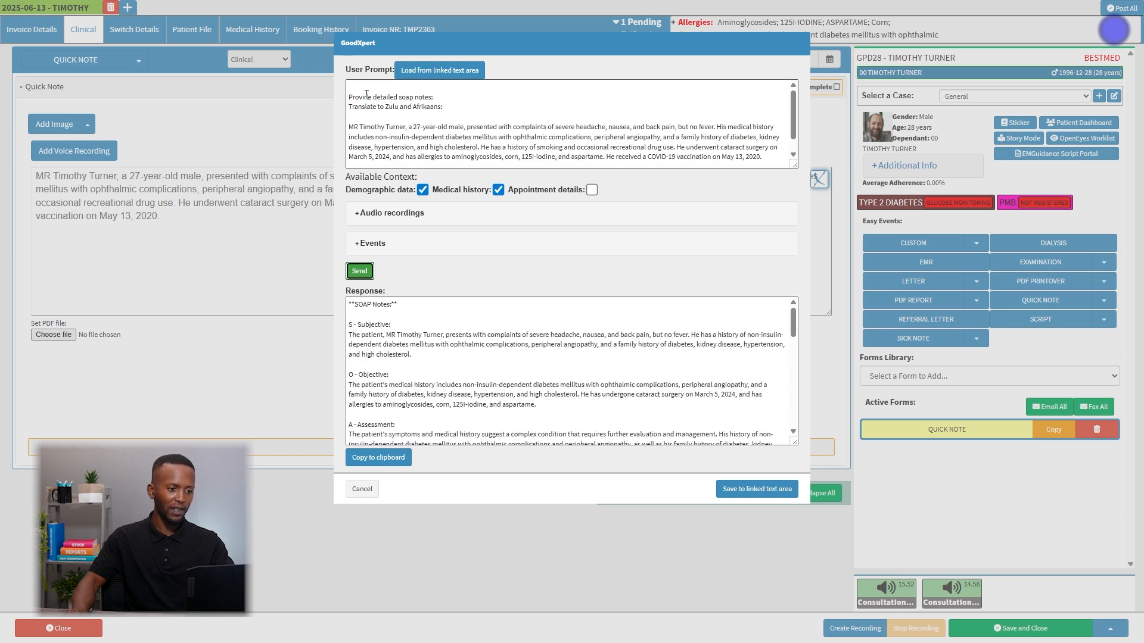
left_click_drag(452, 111, 370, 108)
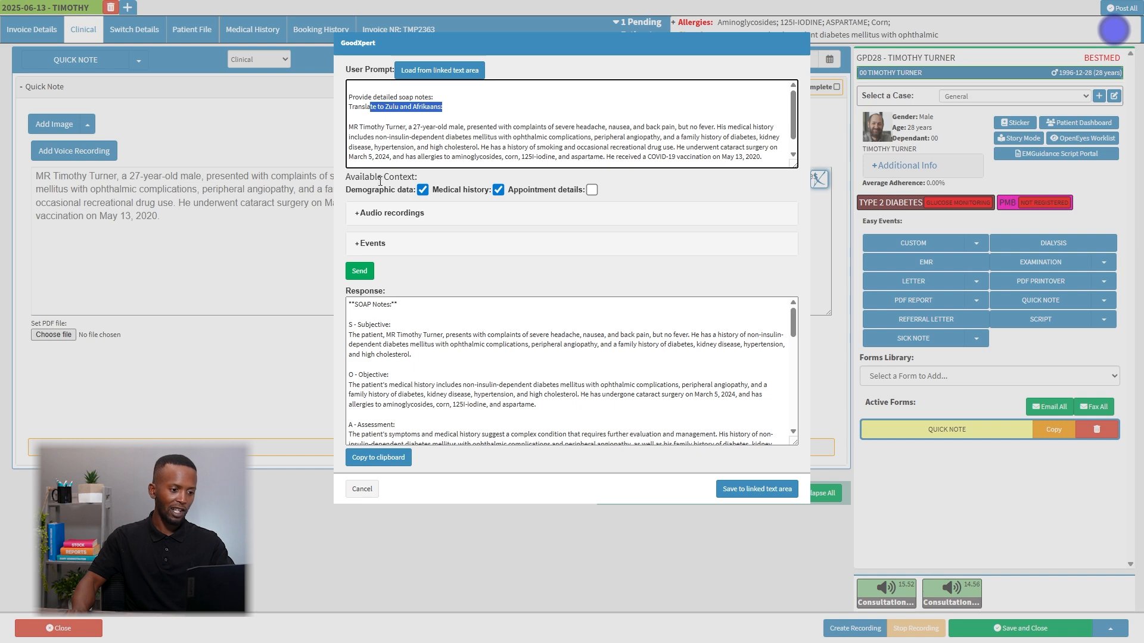
scroll(381, 358, "down", 10)
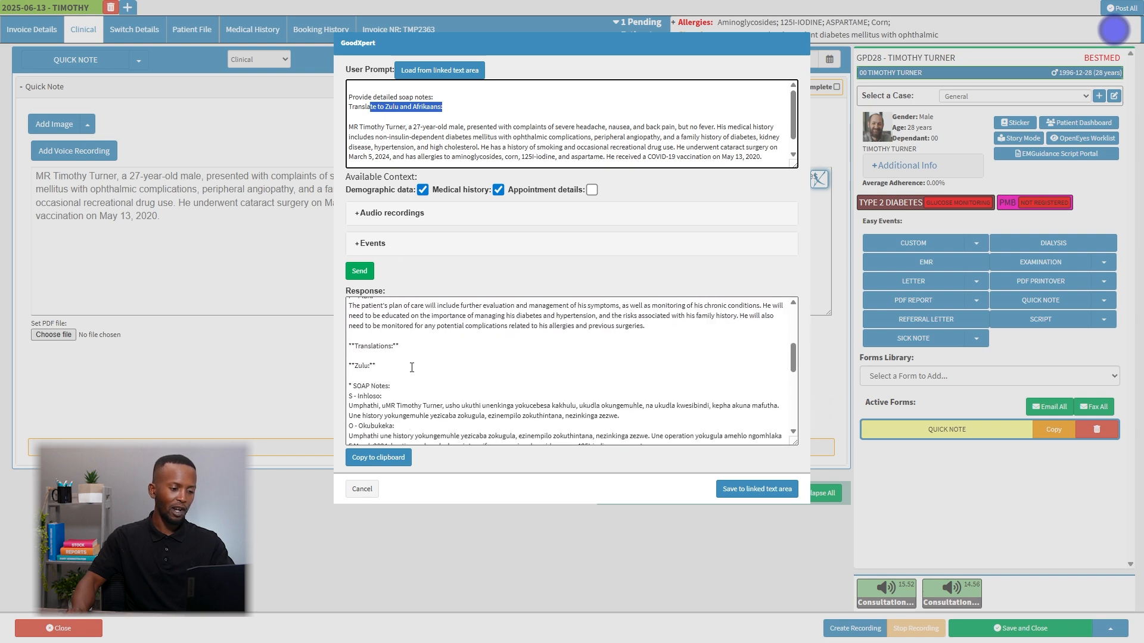
left_click_drag(349, 377, 359, 397)
scroll(362, 399, "down", 5)
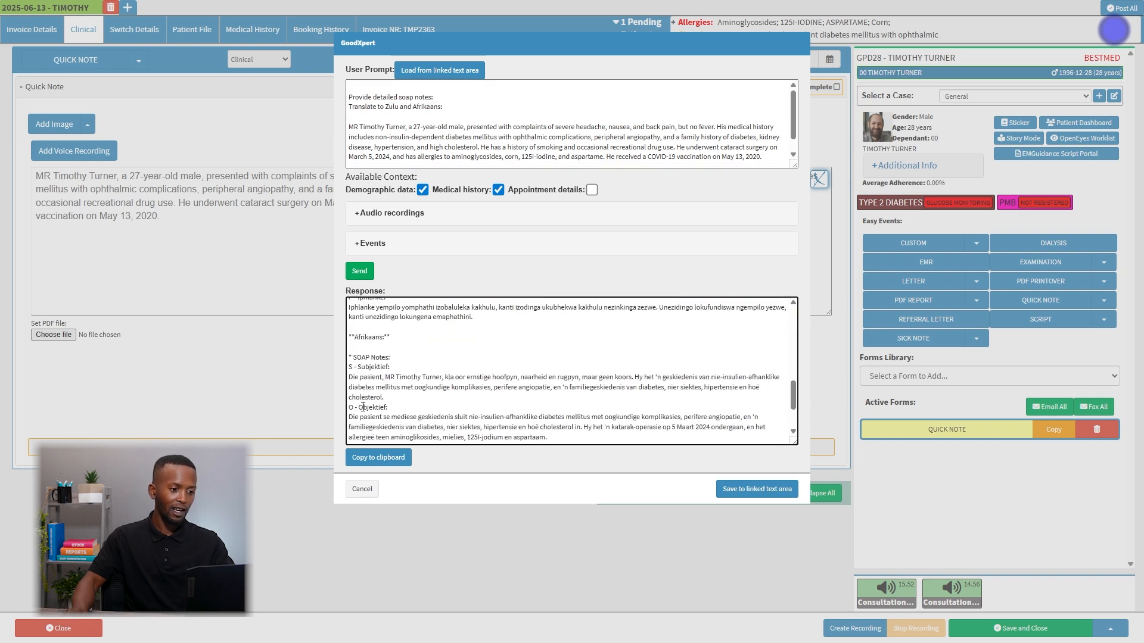
left_click_drag(357, 376, 407, 403)
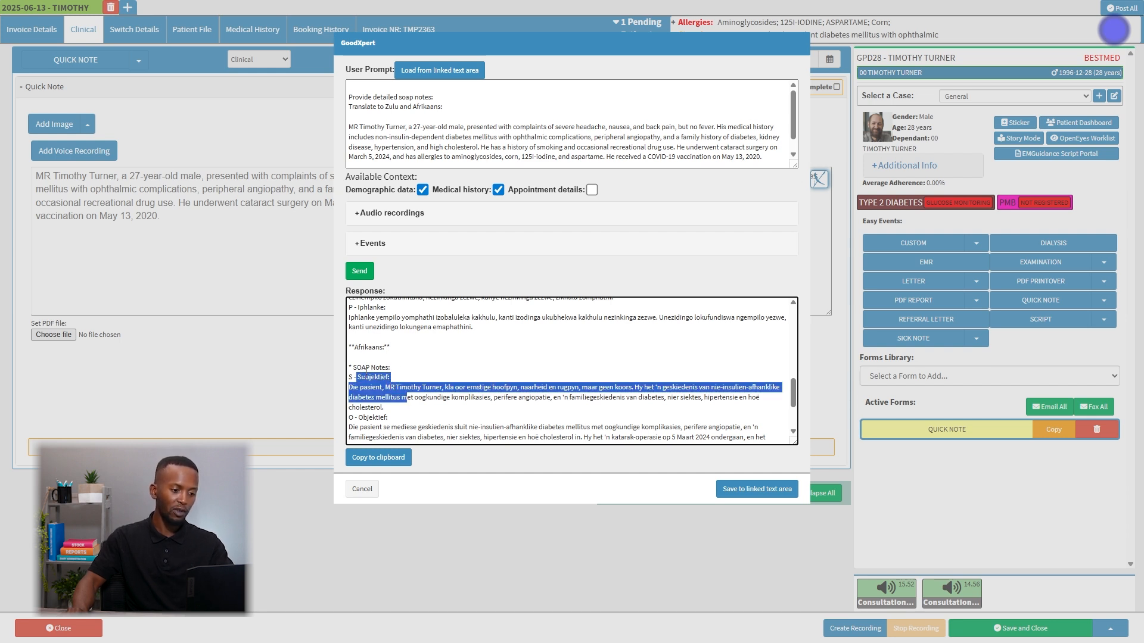
left_click(398, 388)
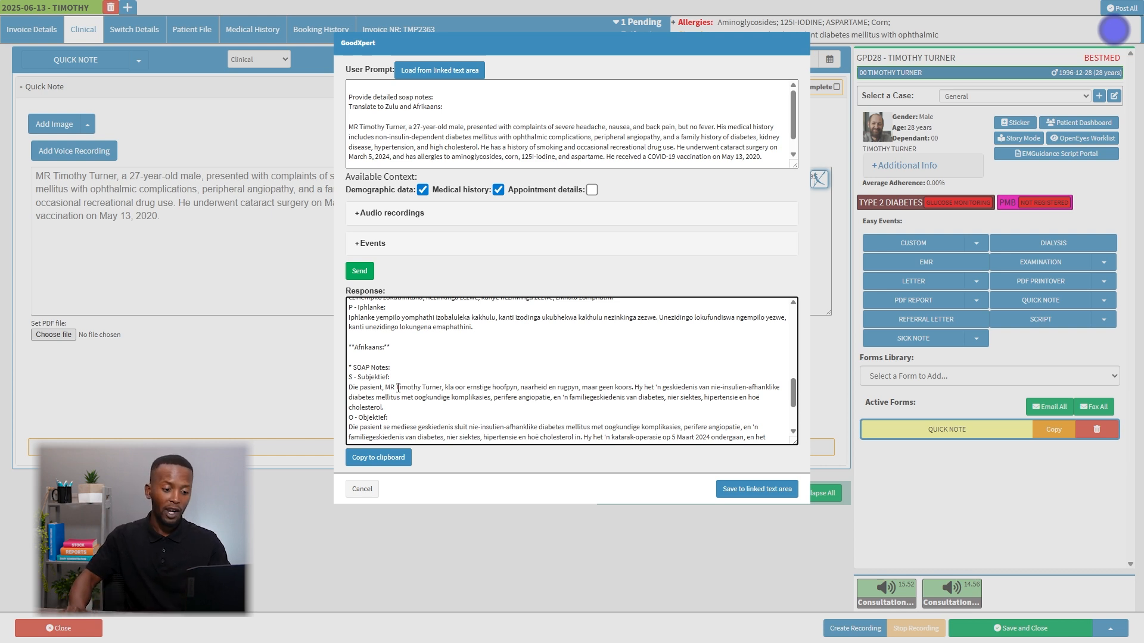
Save the translated SOAP notes response into the linked quick note text area and open the quick note's template list.
left_click(733, 488)
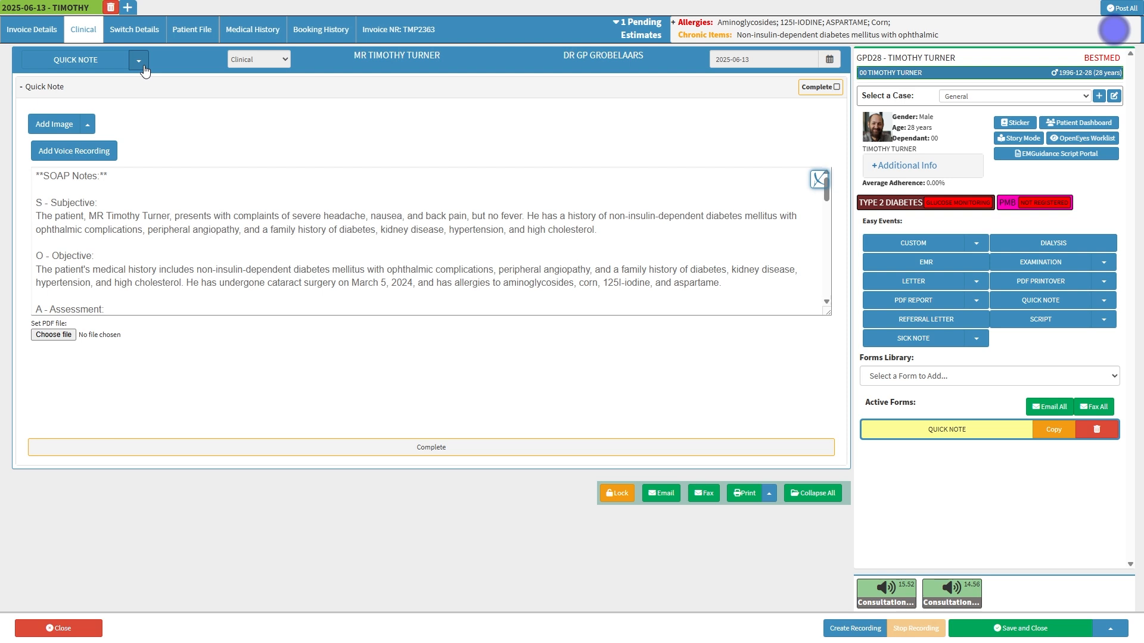
left_click(142, 65)
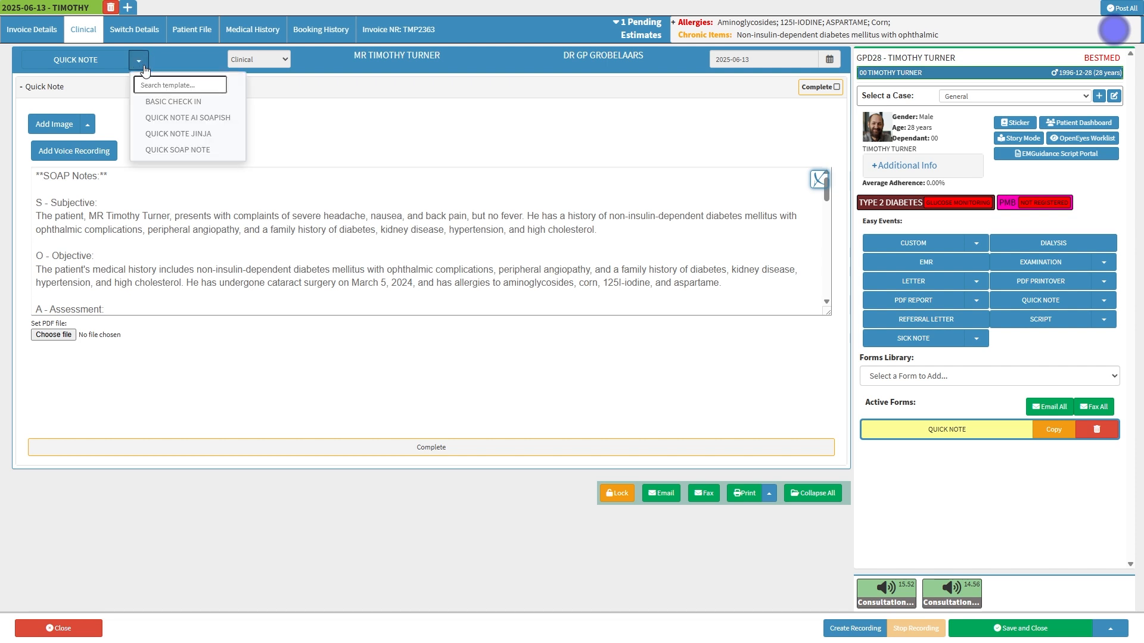